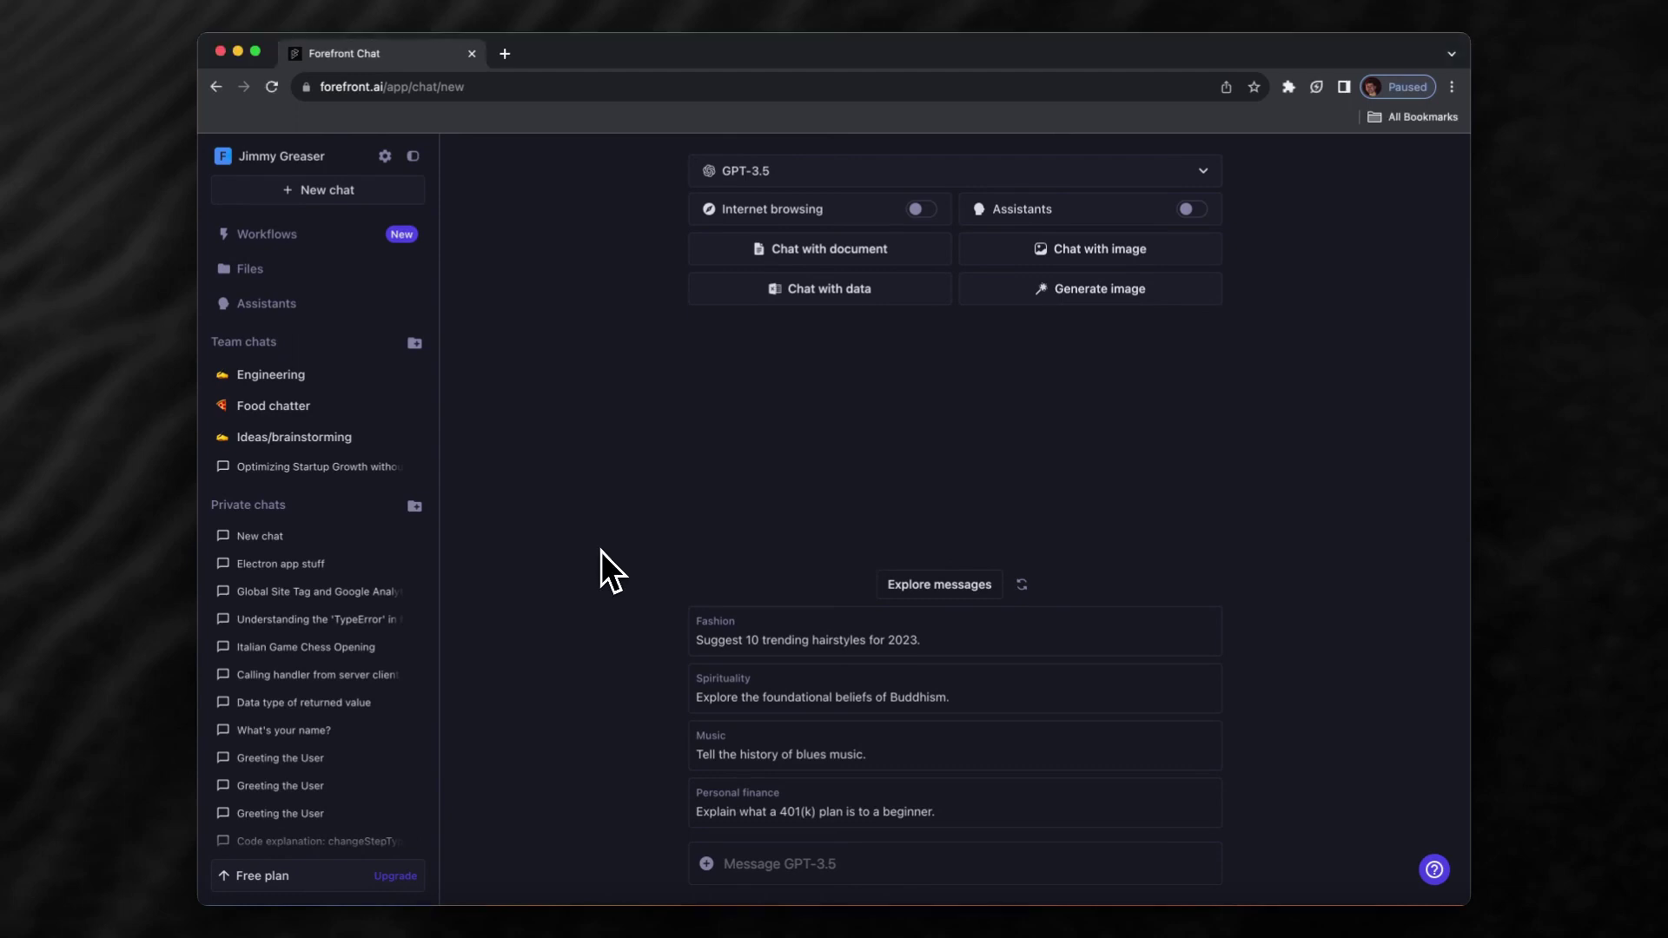
- Create a new untitled workflow from the Workflows page
left_click(328, 241)
left_click(1372, 157)
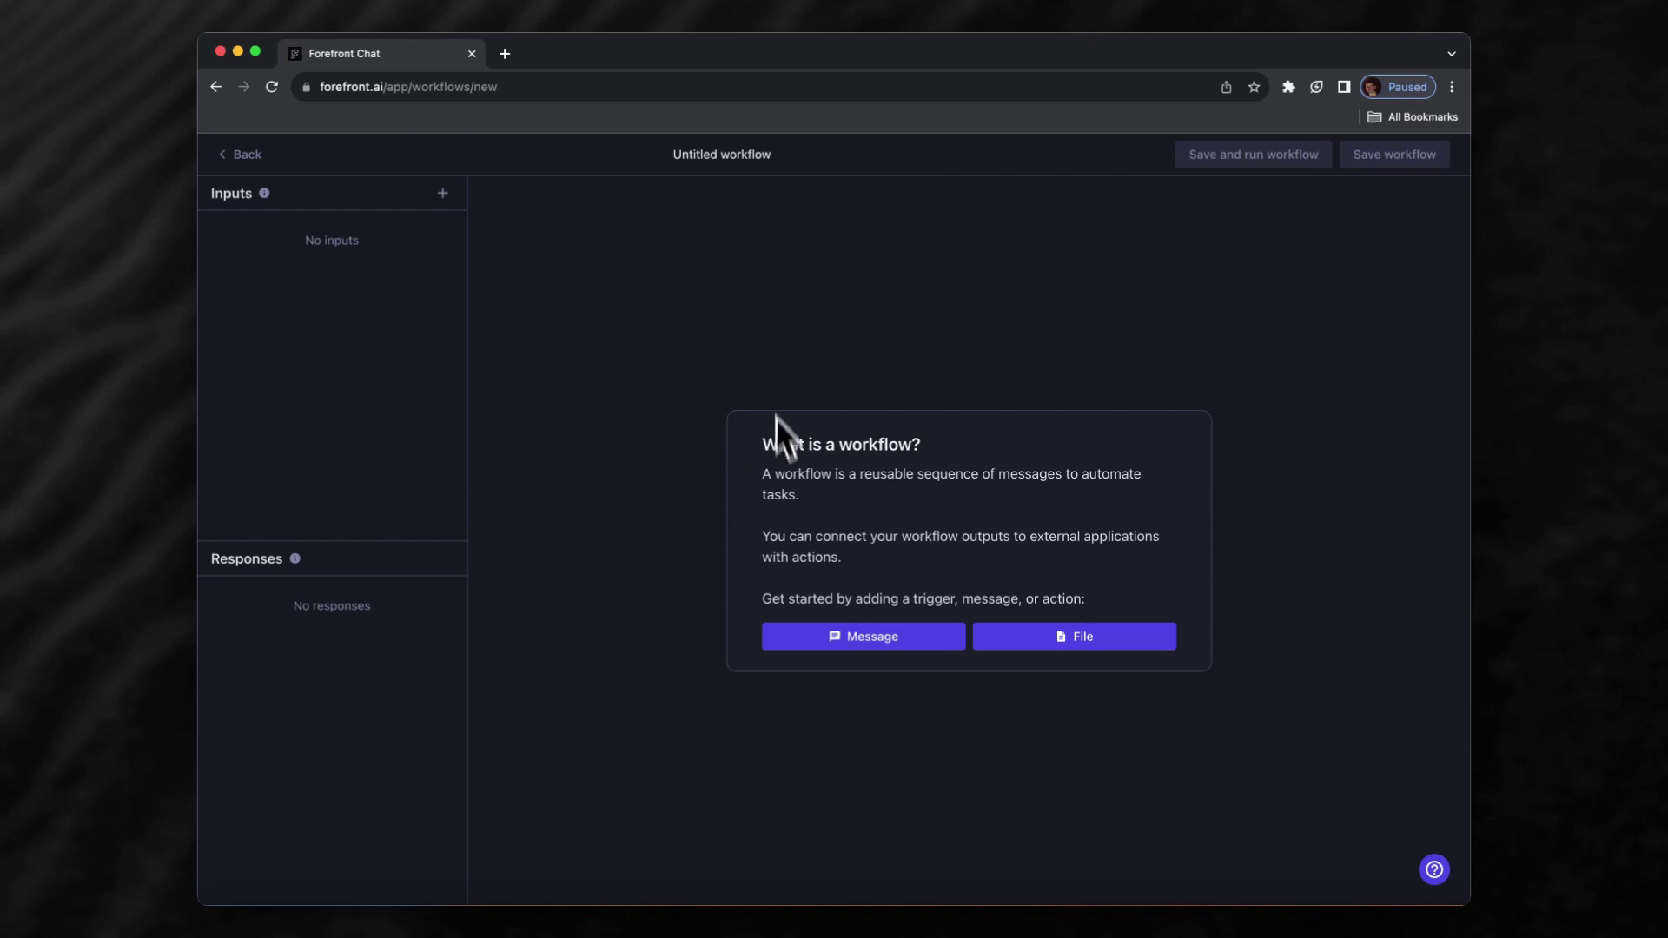
- Add a message step with the prompt 'Write a 5 paragraph blog post about dogs'
left_click(835, 641)
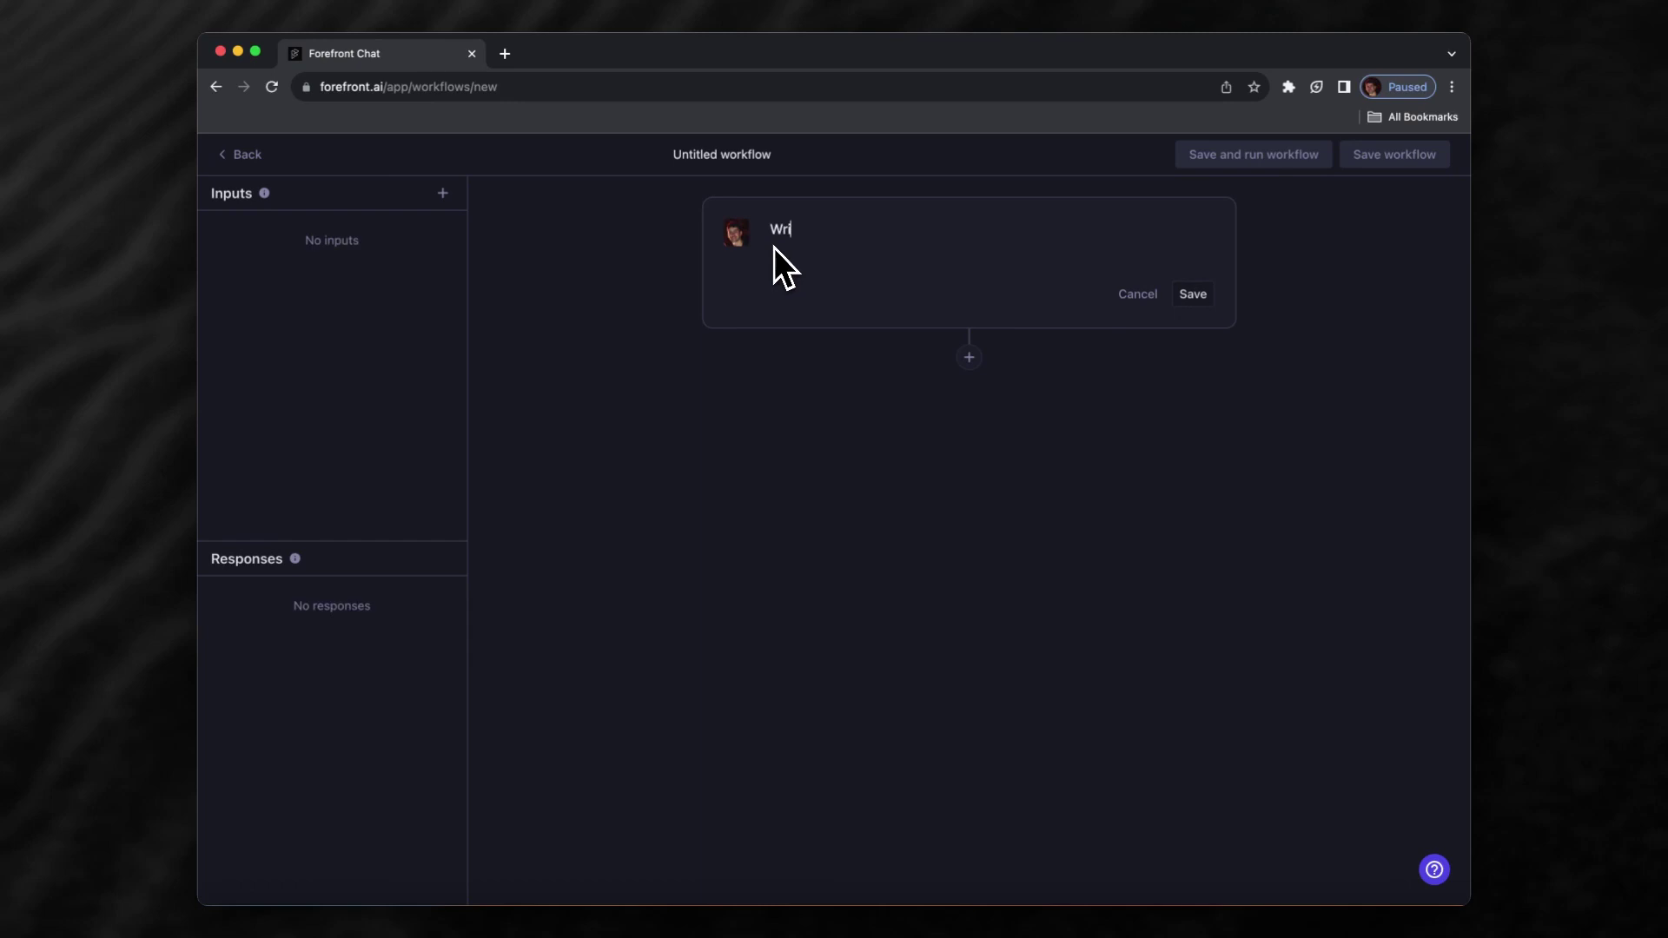
type("Write a 5 paragraph blog post about dogs")
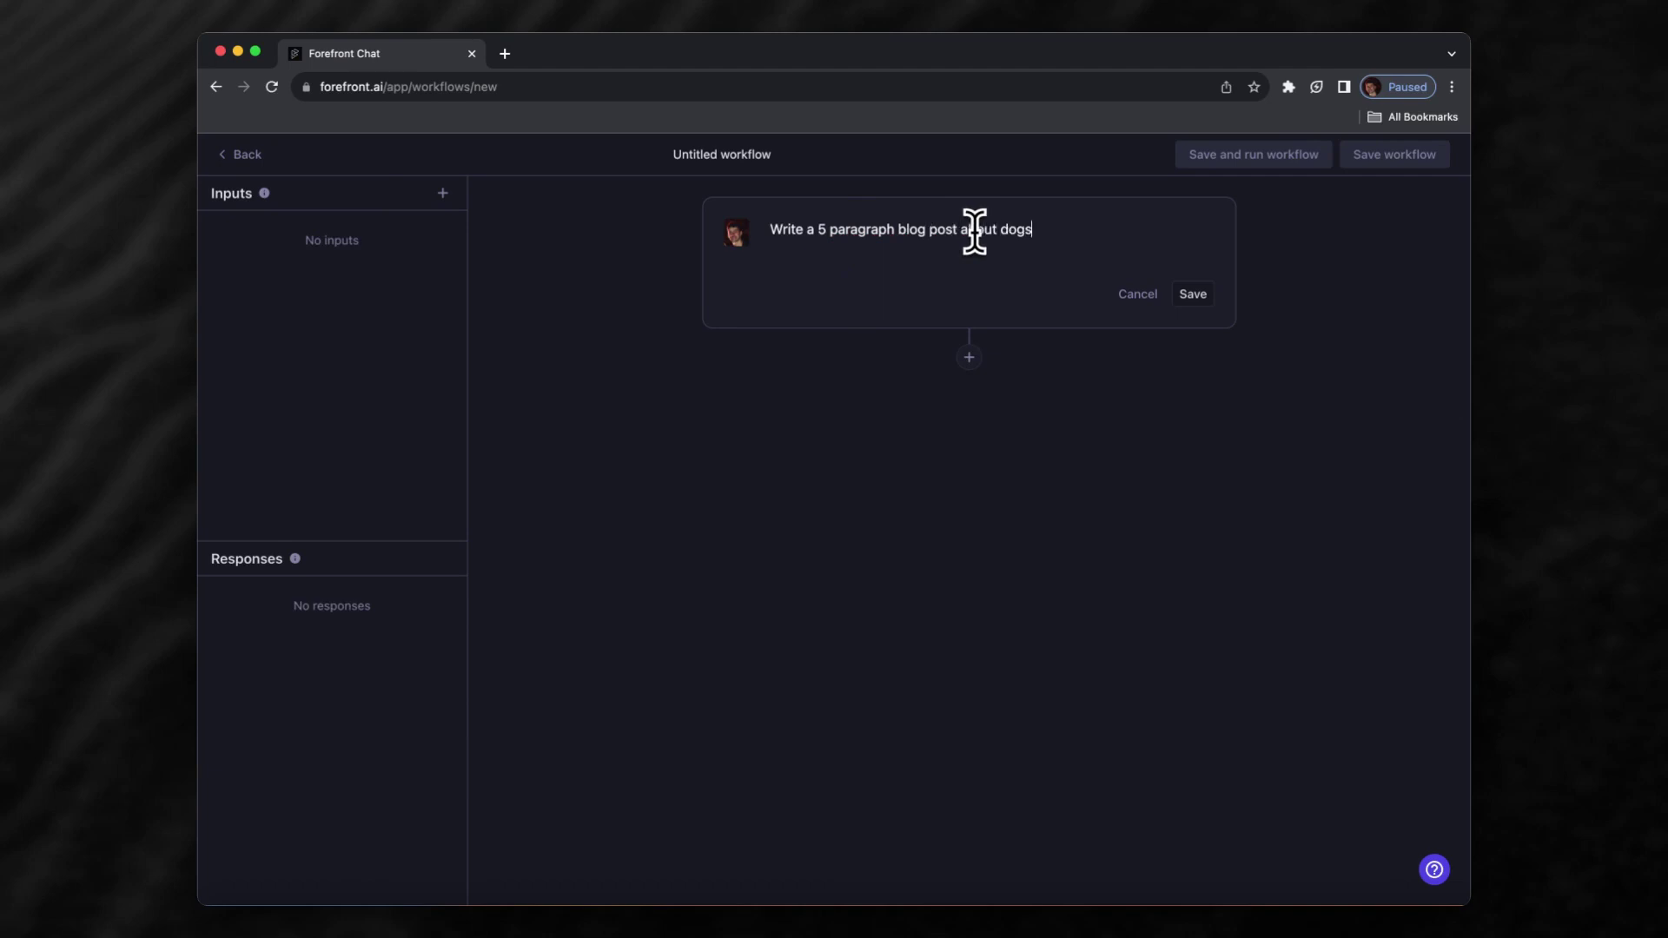
- Add a Topic input with test value dogs, replace 'dogs' with {{topic}}, and save the step
left_click(442, 200)
type("Topic")
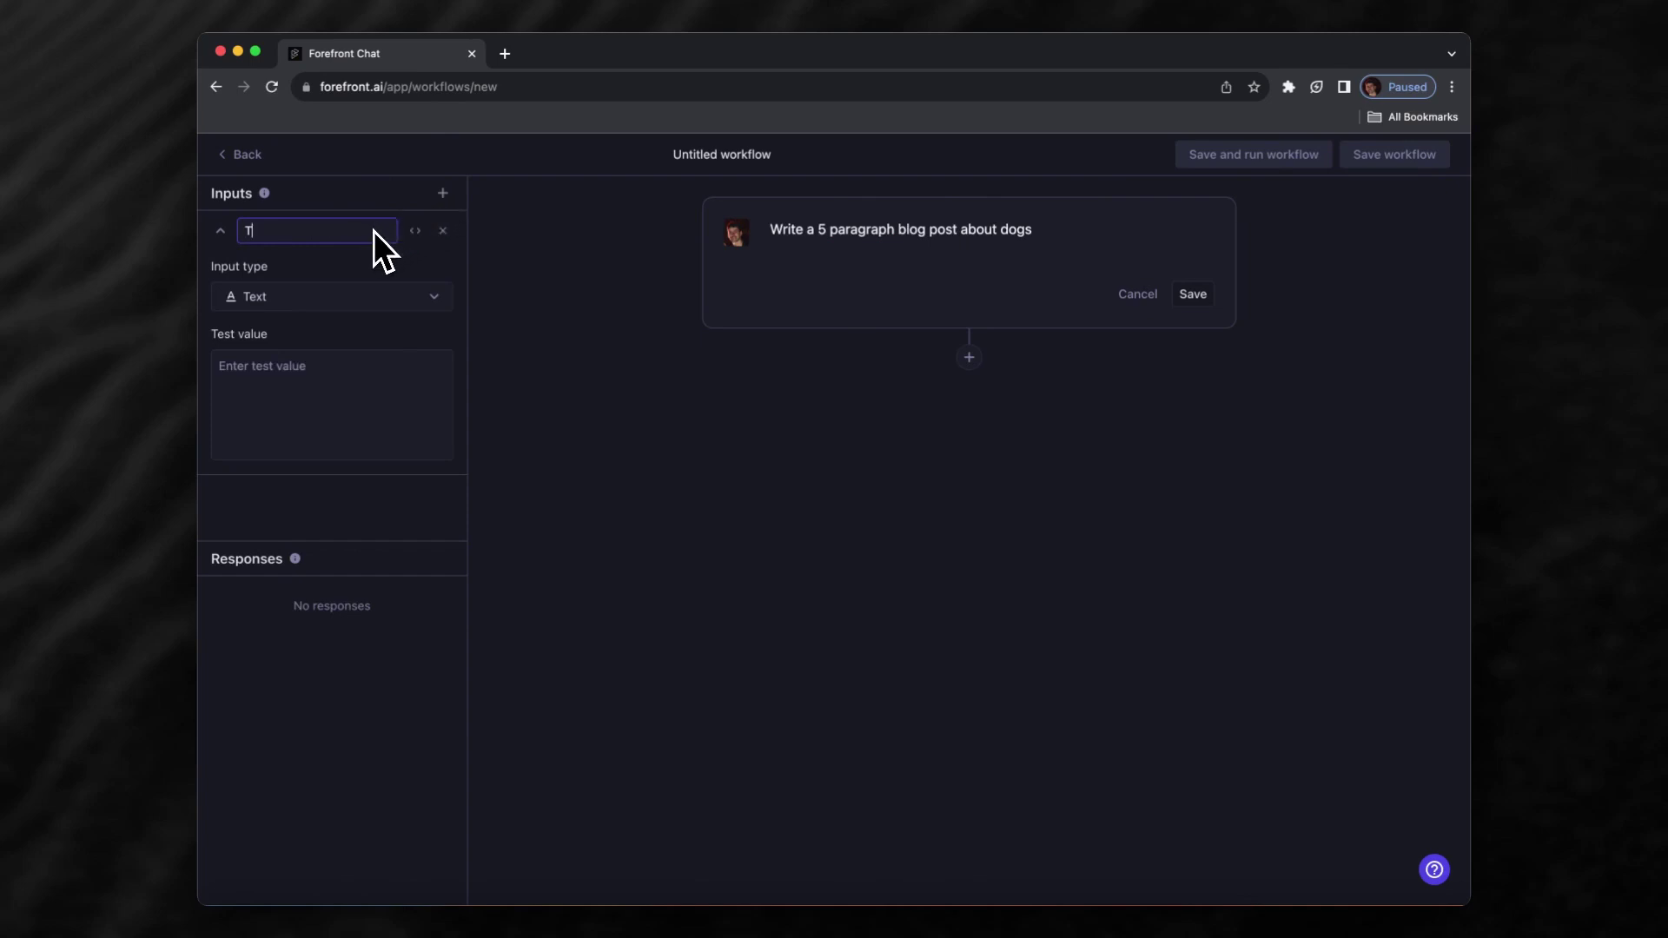
left_click(359, 363)
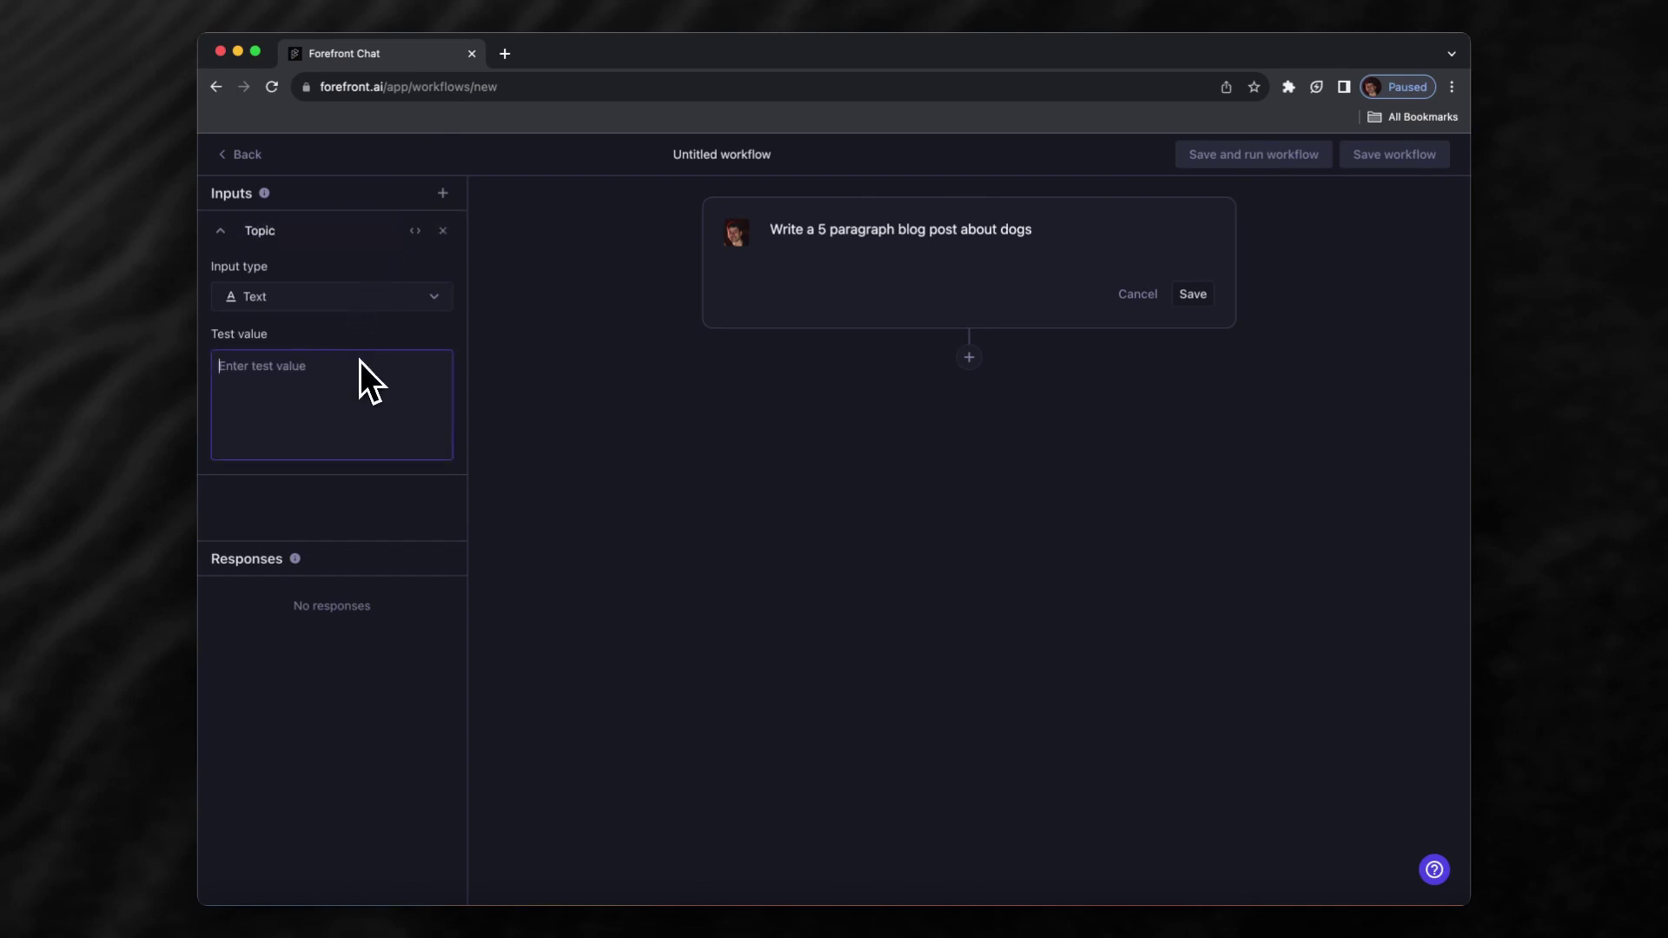
type("dogs")
left_click(1034, 230)
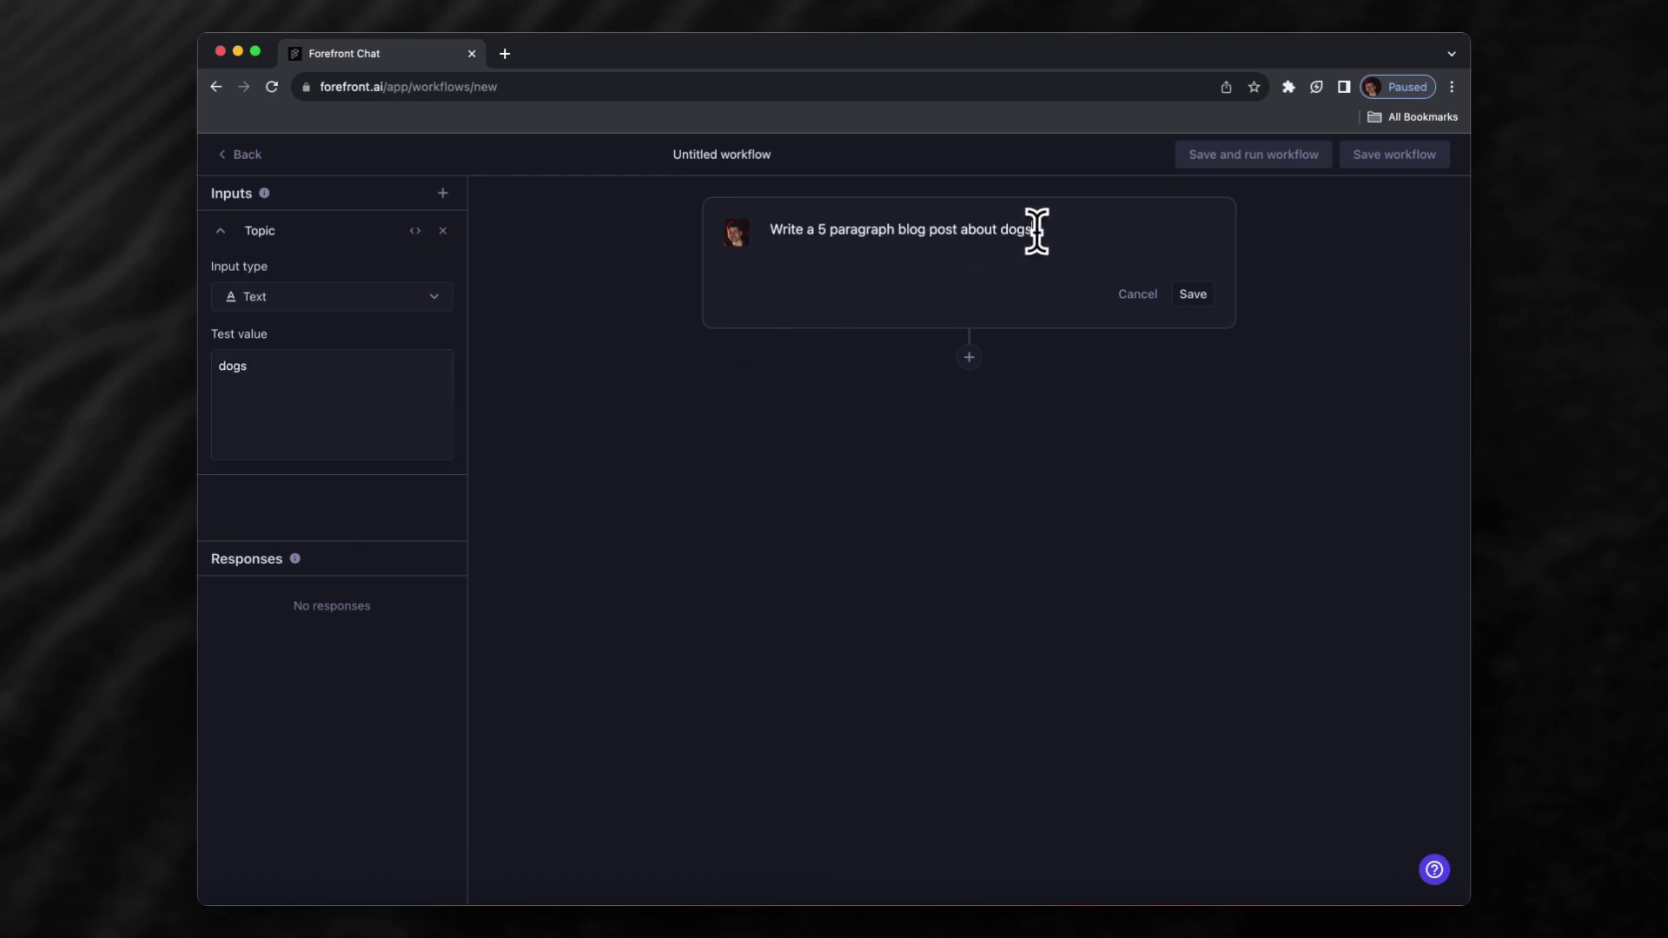
key("BackSpace")
key("BackSpace")
key("BackSpace")
key("BackSpace")
left_click(415, 231)
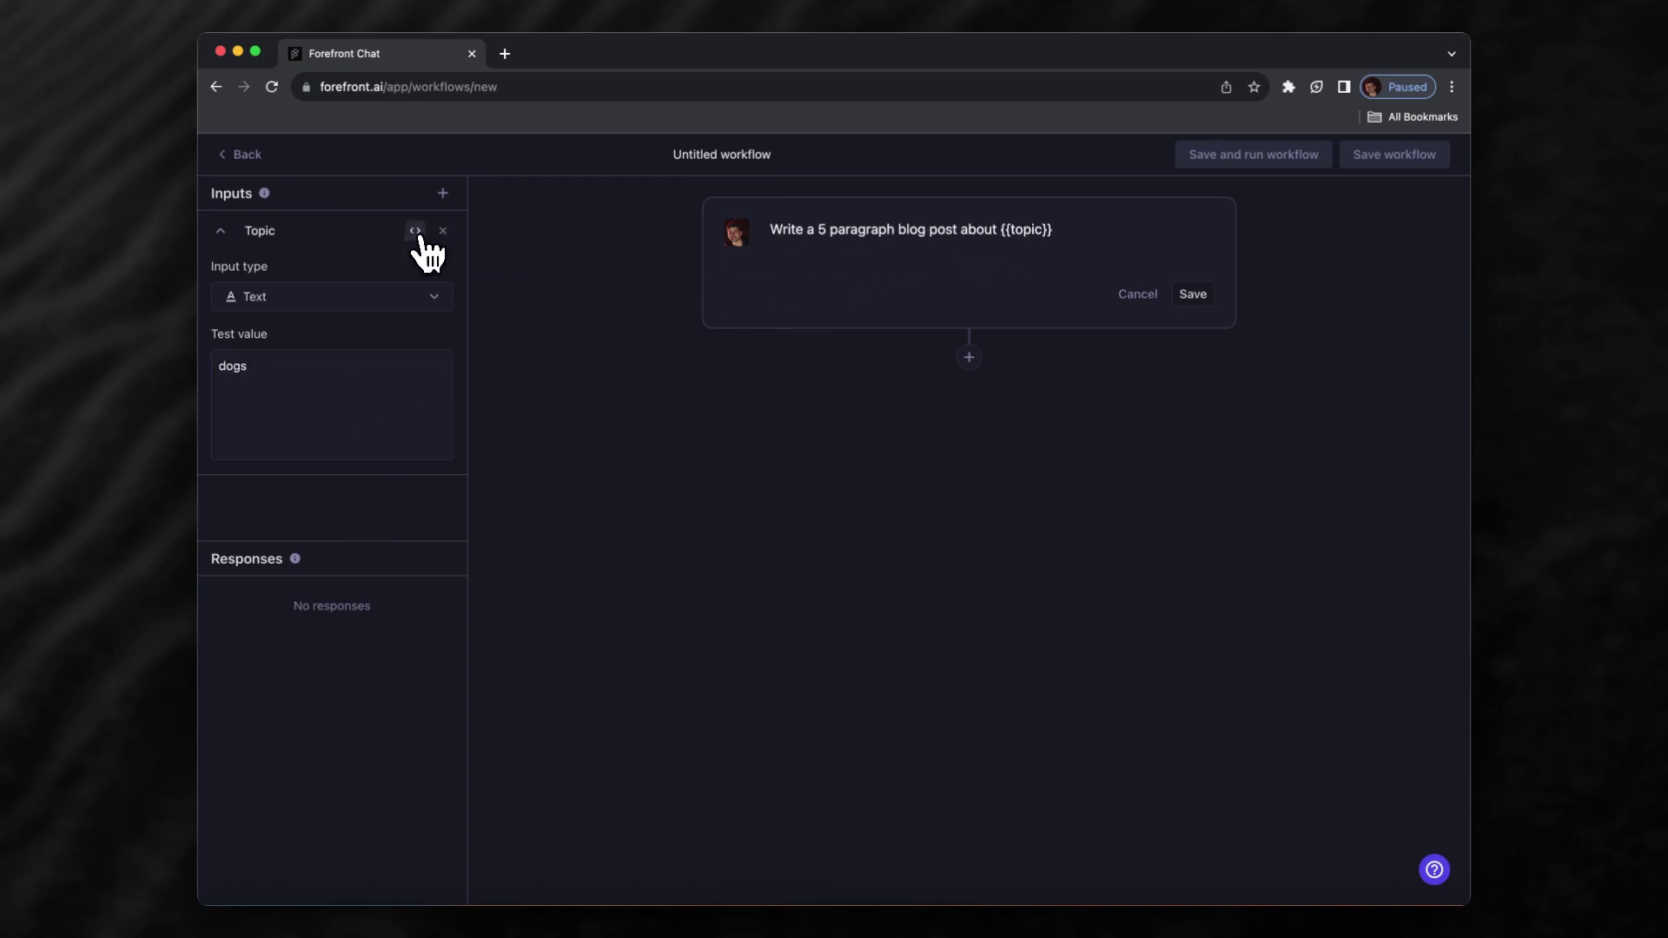
left_click(1183, 295)
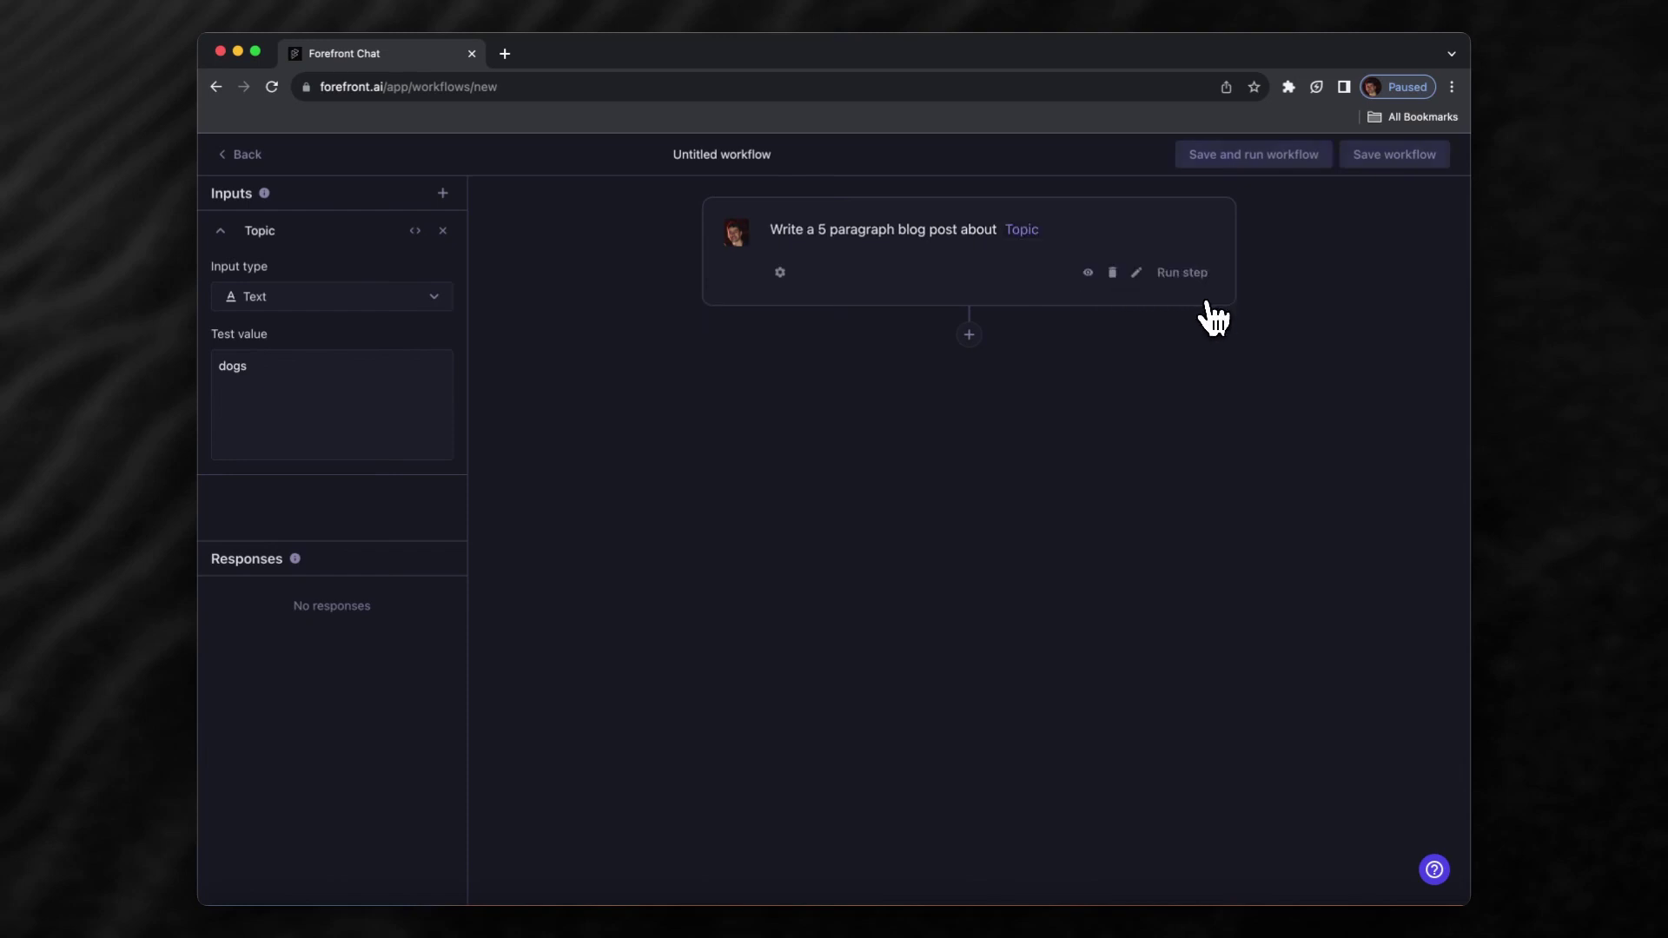
- Generate the dog blog post from the step, then save and run the workflow
left_click(1022, 231)
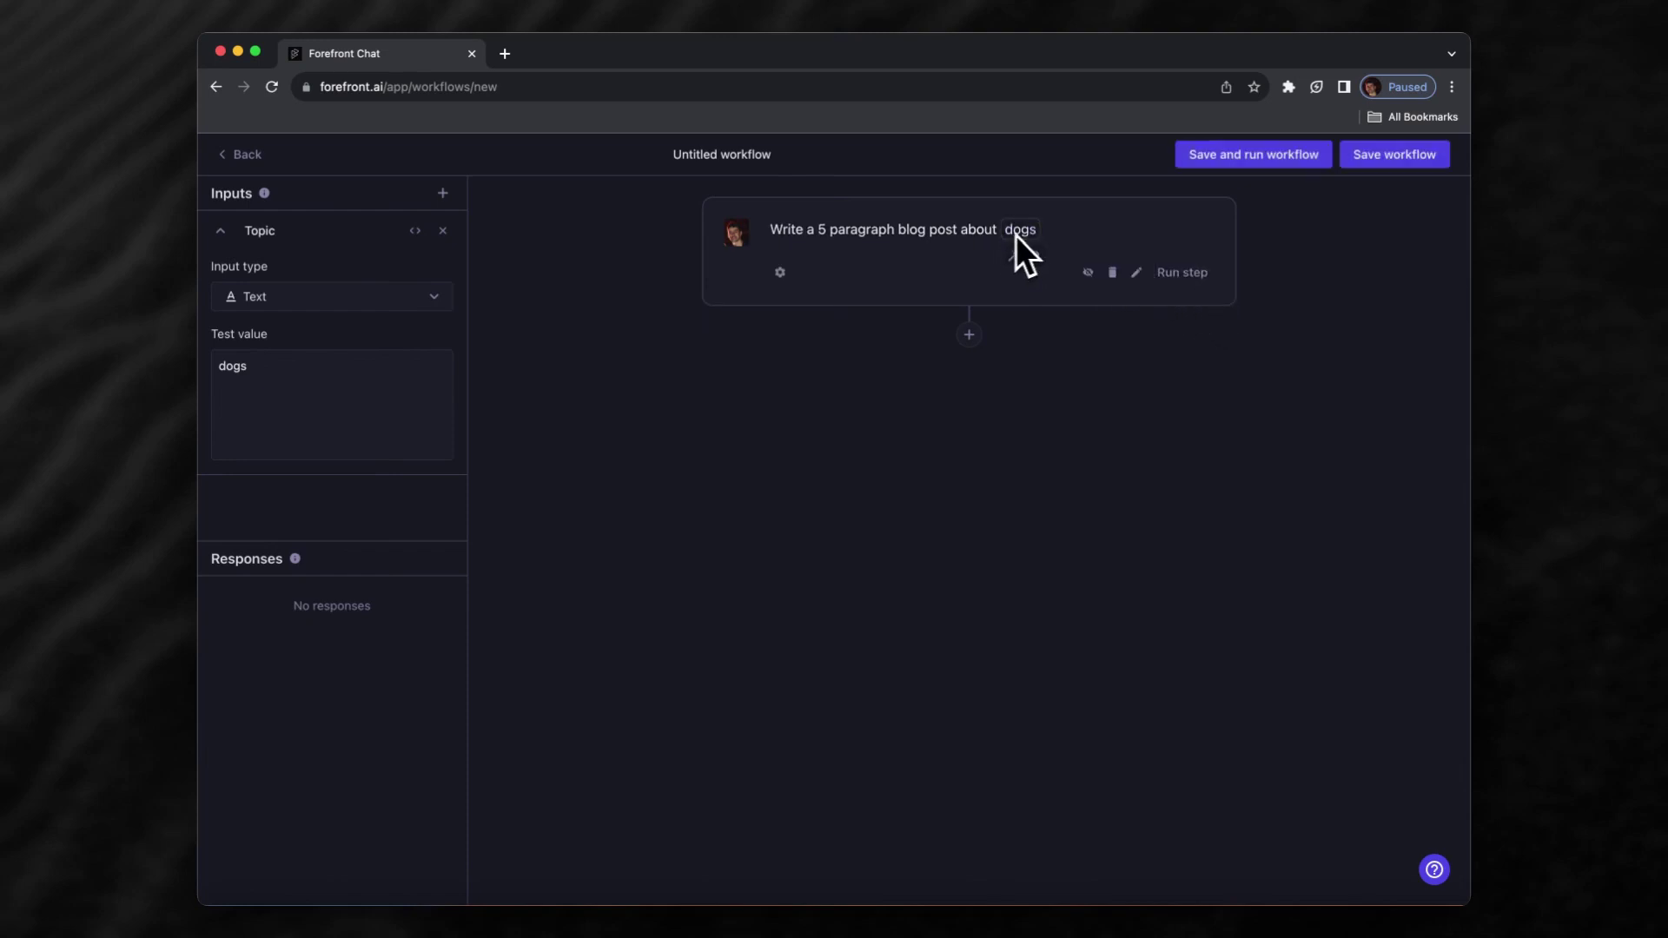
left_click(1169, 273)
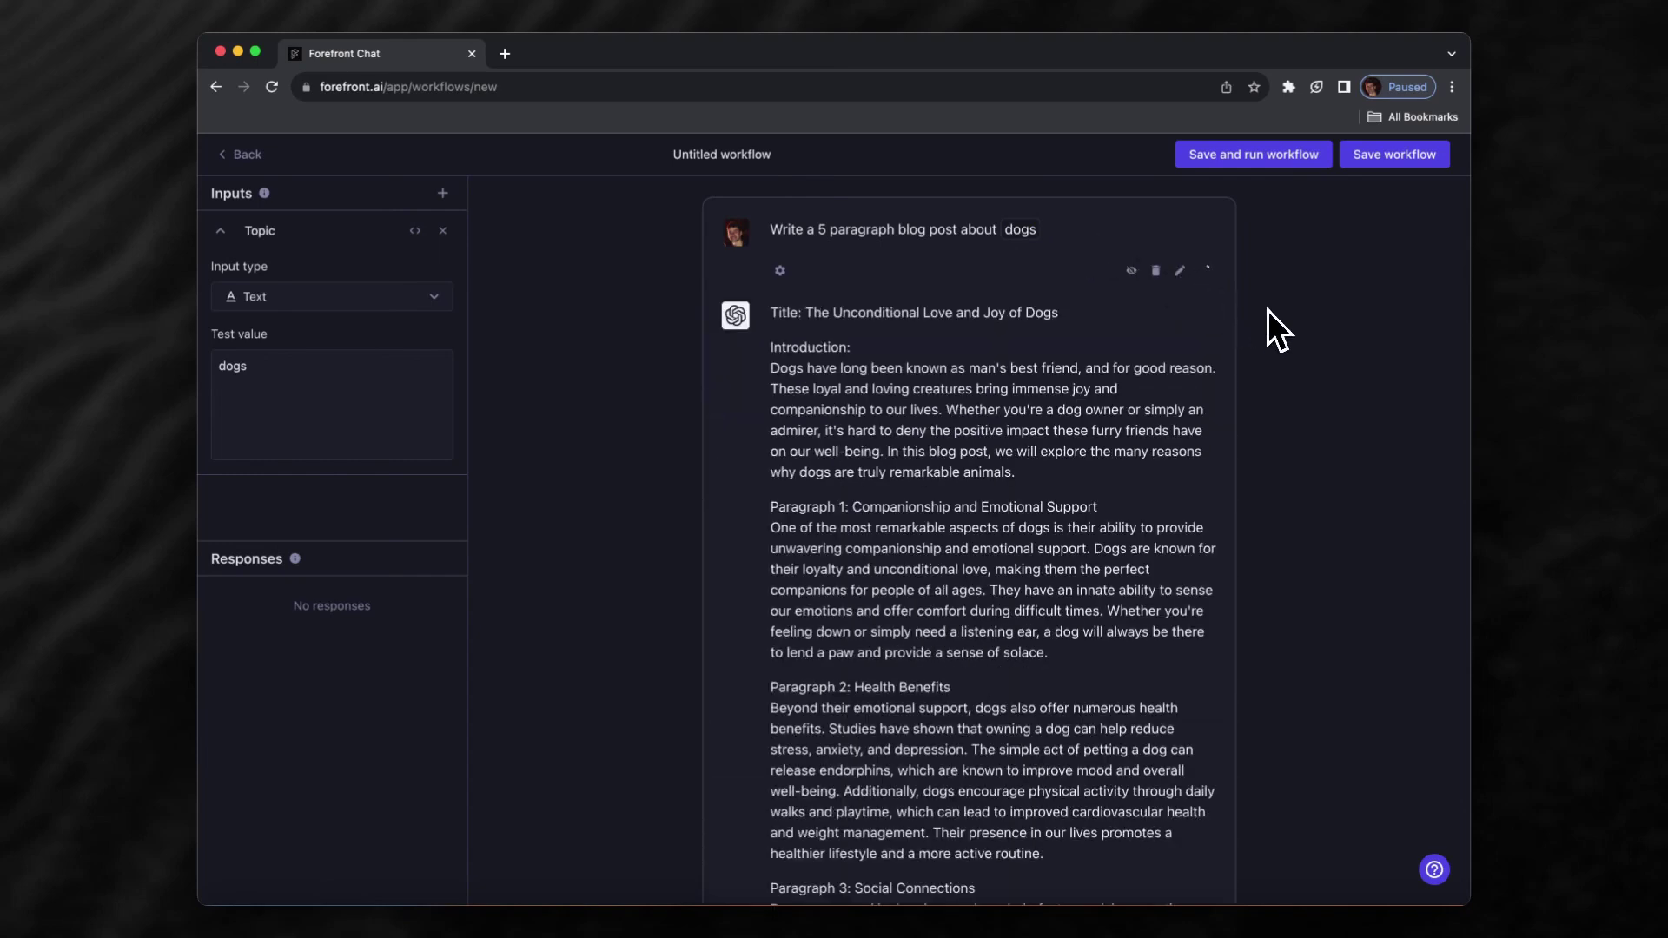
scroll(980, 570, "down", 5)
scroll(980, 570, "up", 5)
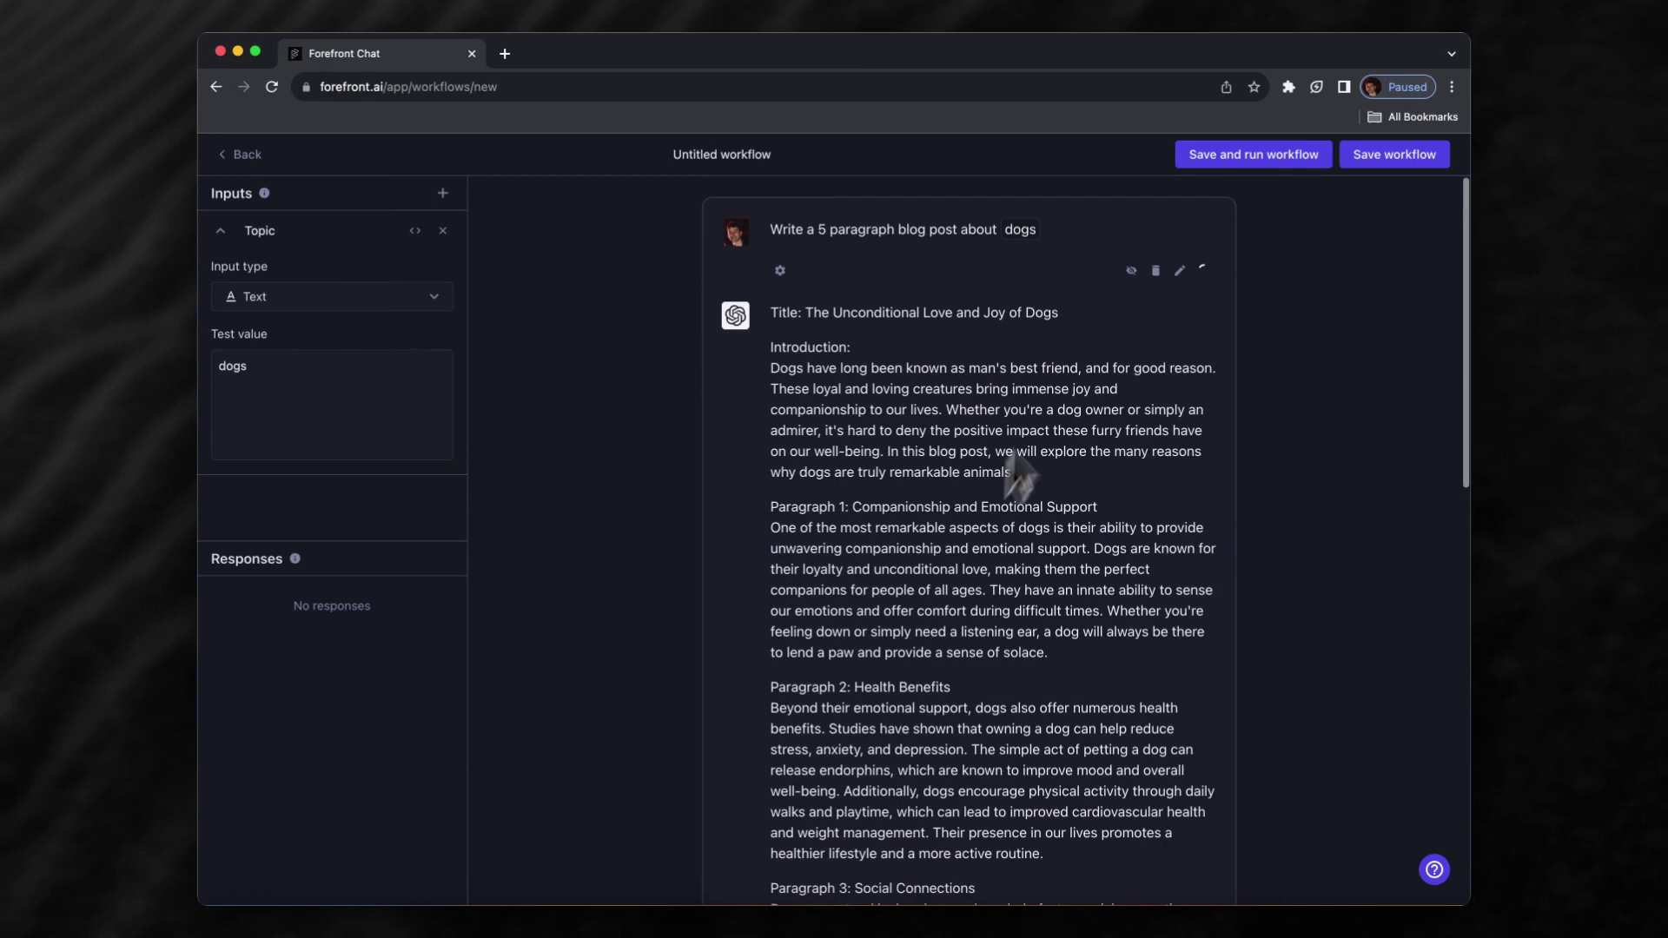
left_click(1255, 157)
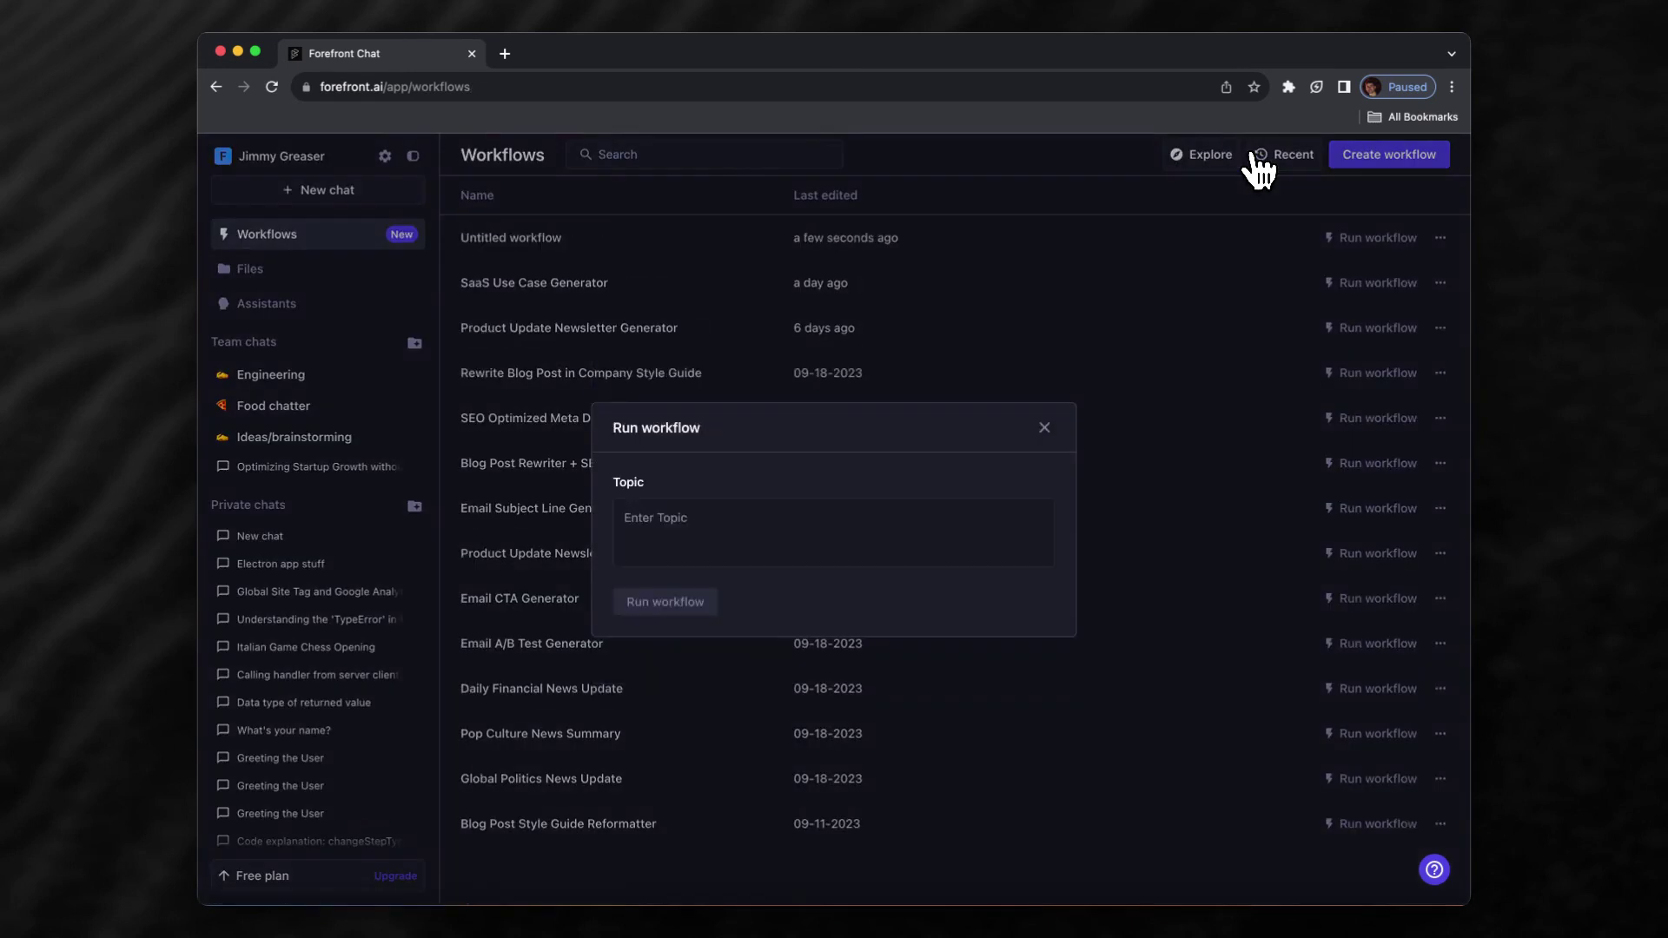
- Run the workflow with the Topic set to whales
left_click(670, 520)
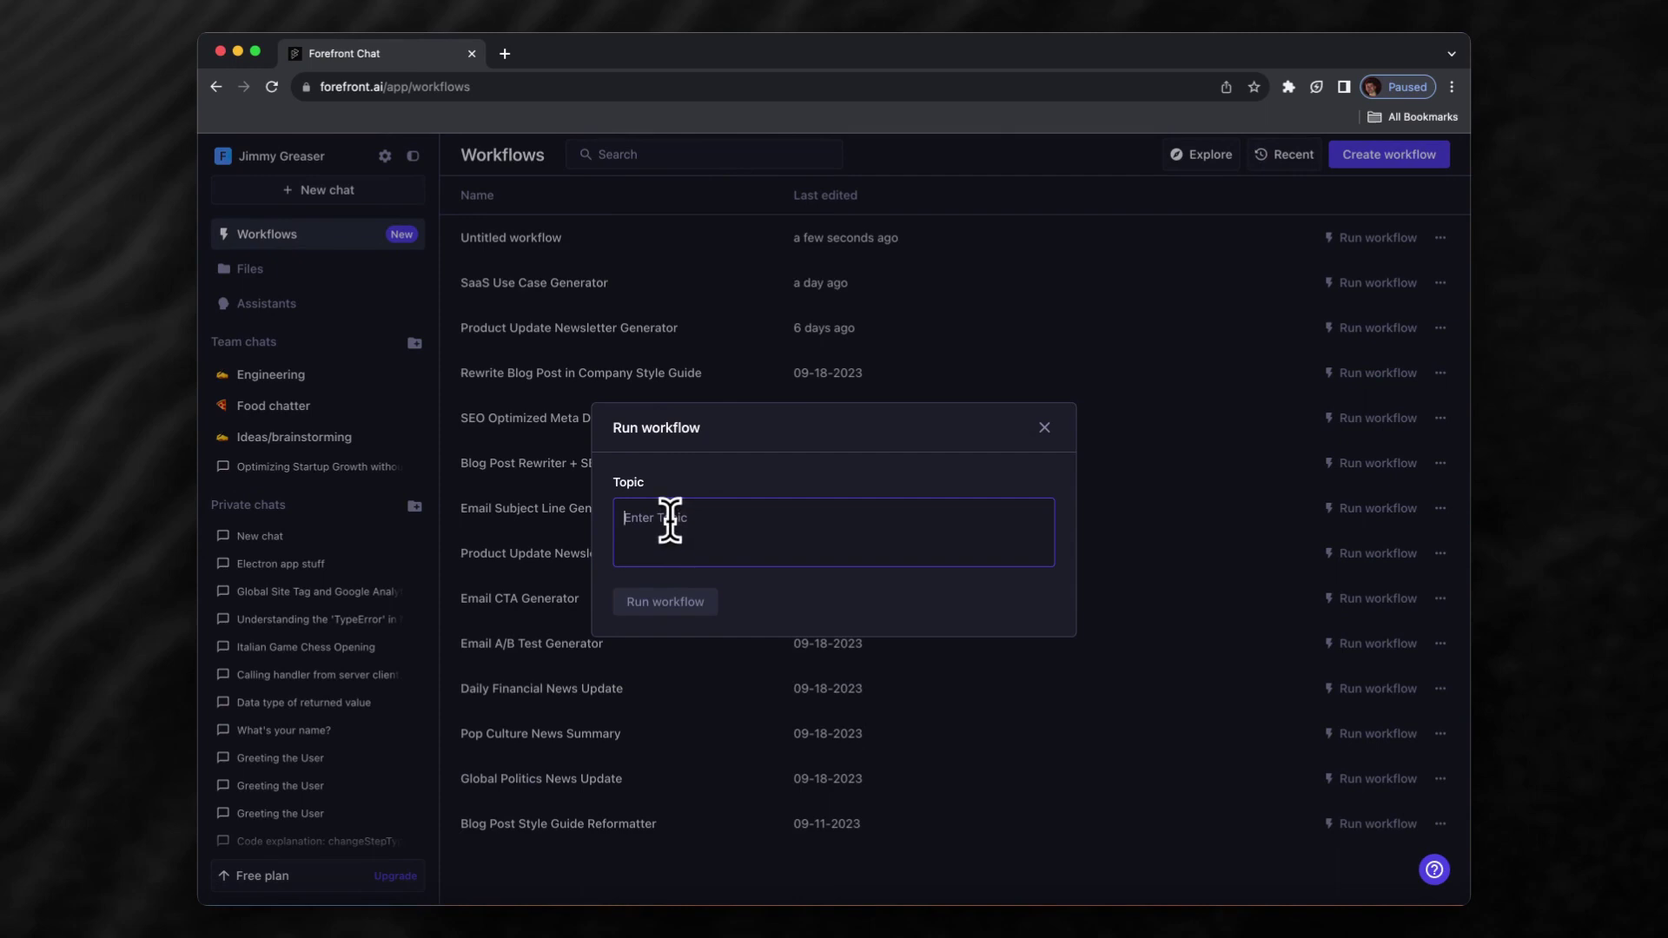
type("whales")
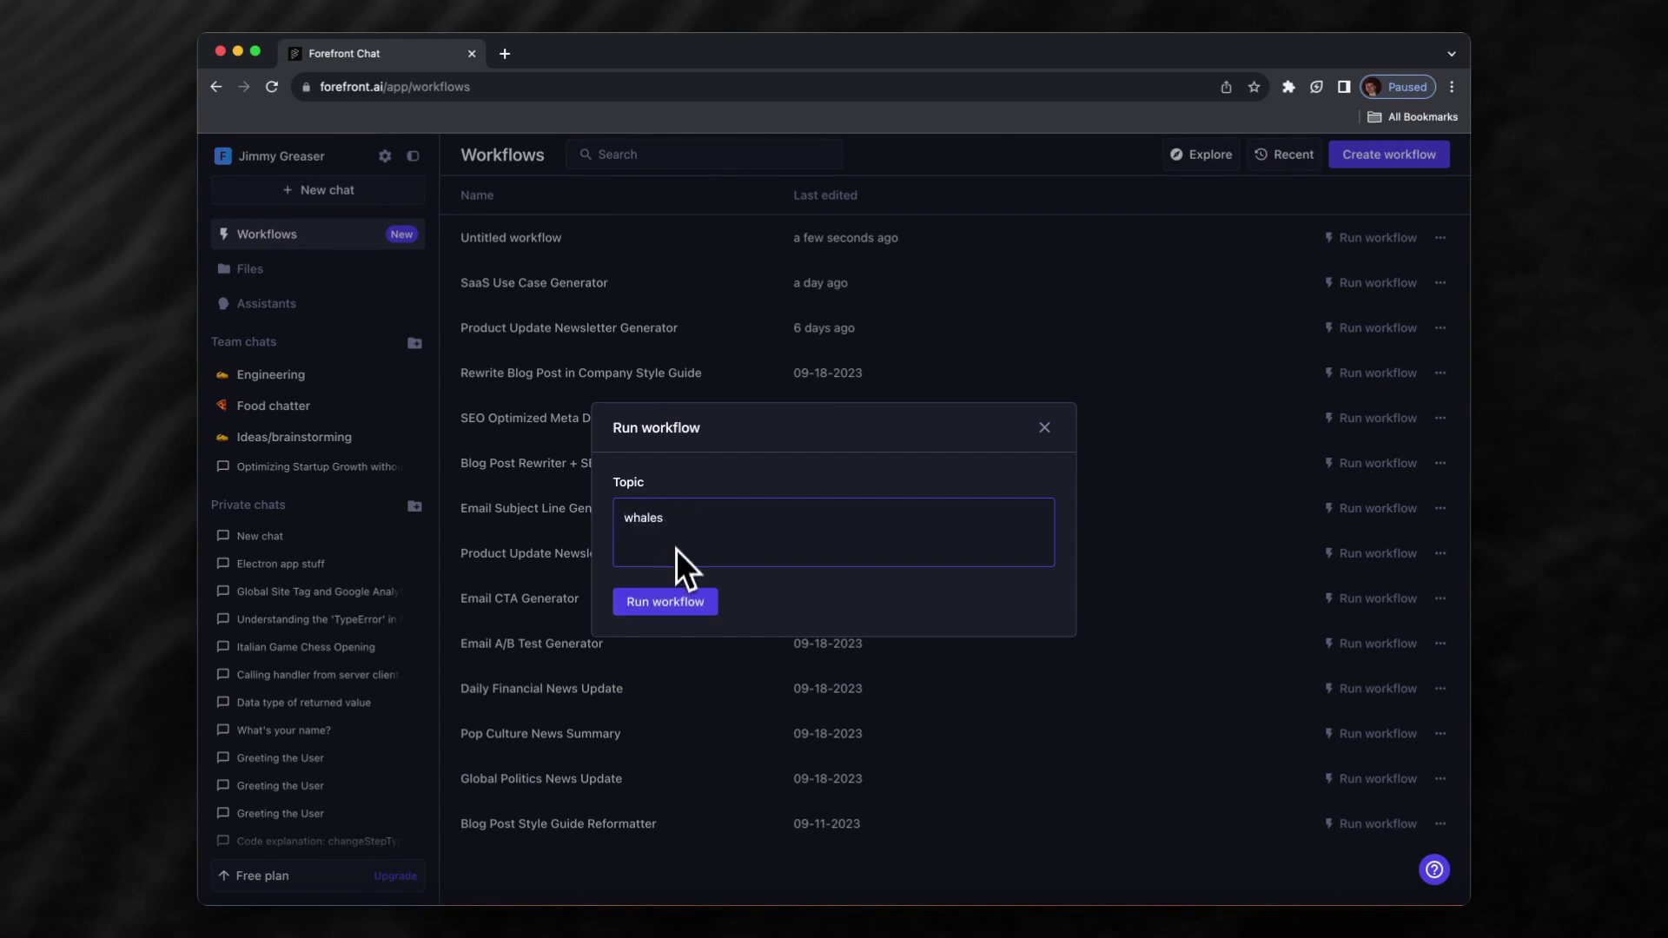
left_click(657, 620)
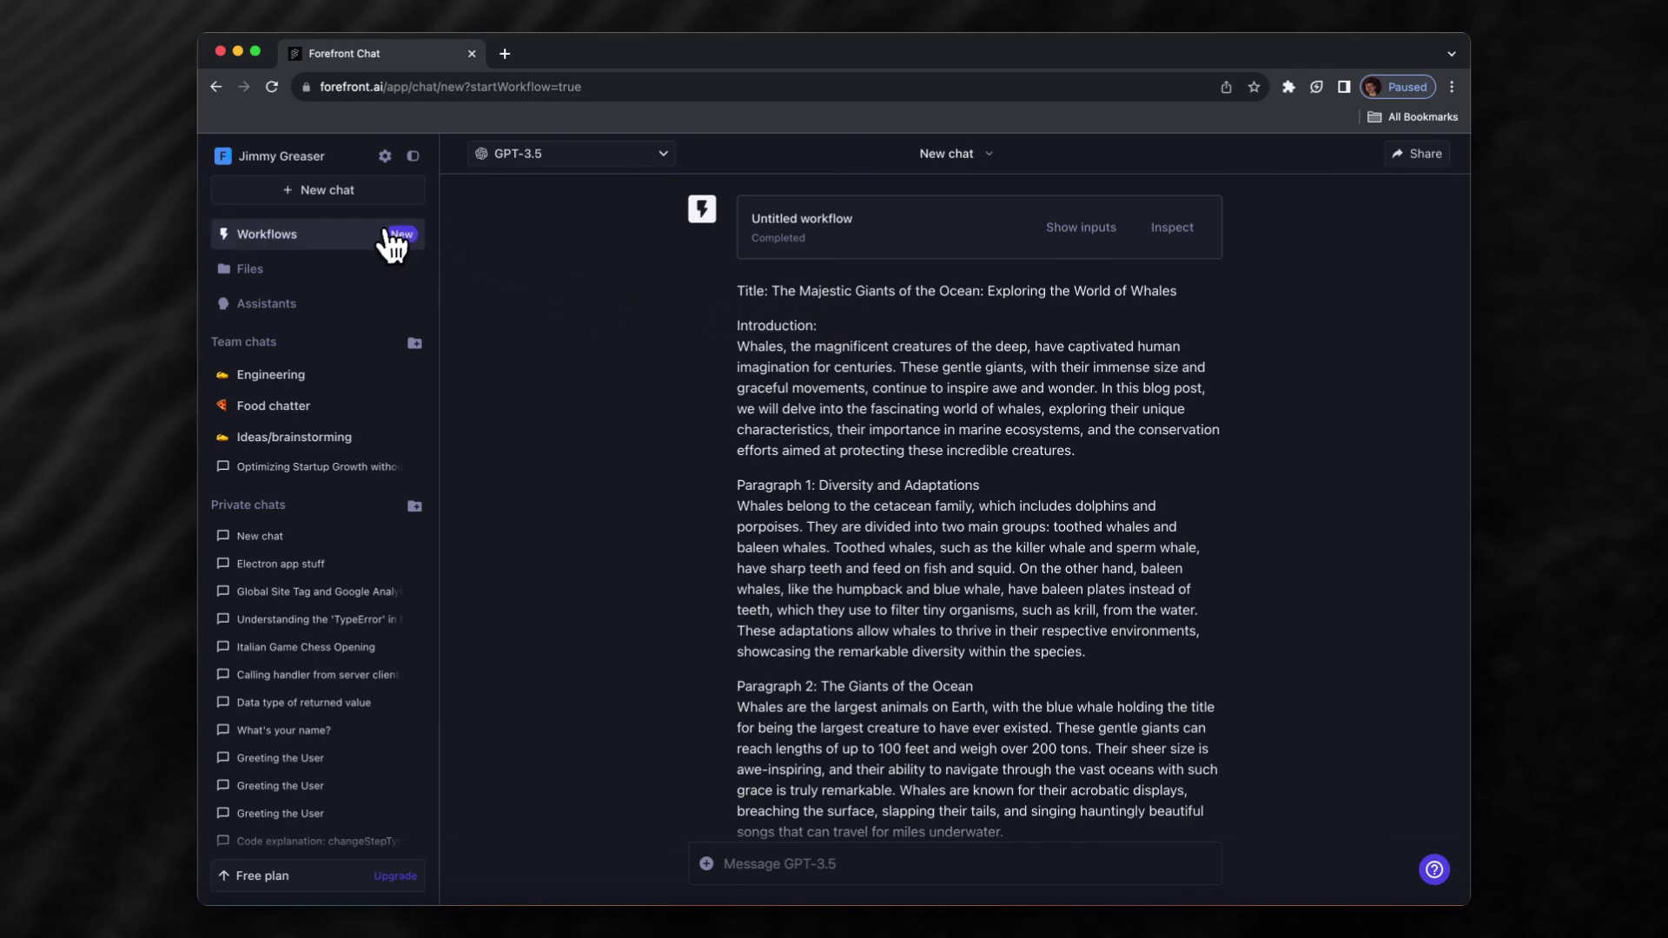
- Start another new untitled workflow from the Workflows list
left_click(392, 246)
left_click(1415, 160)
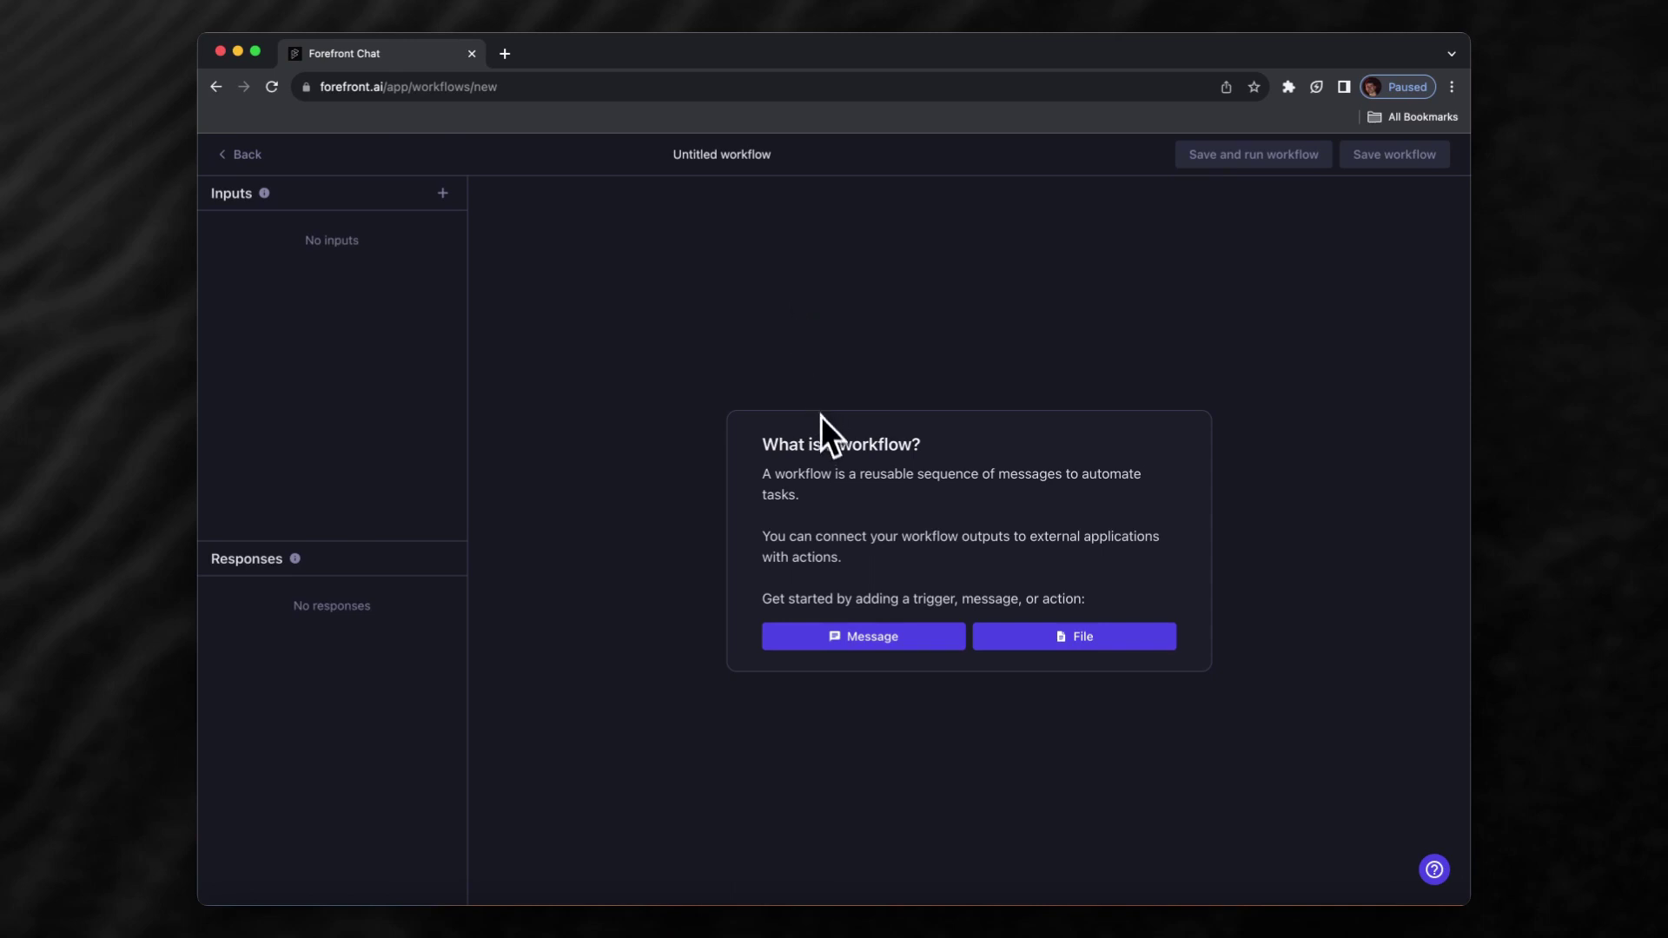
left_click(854, 640)
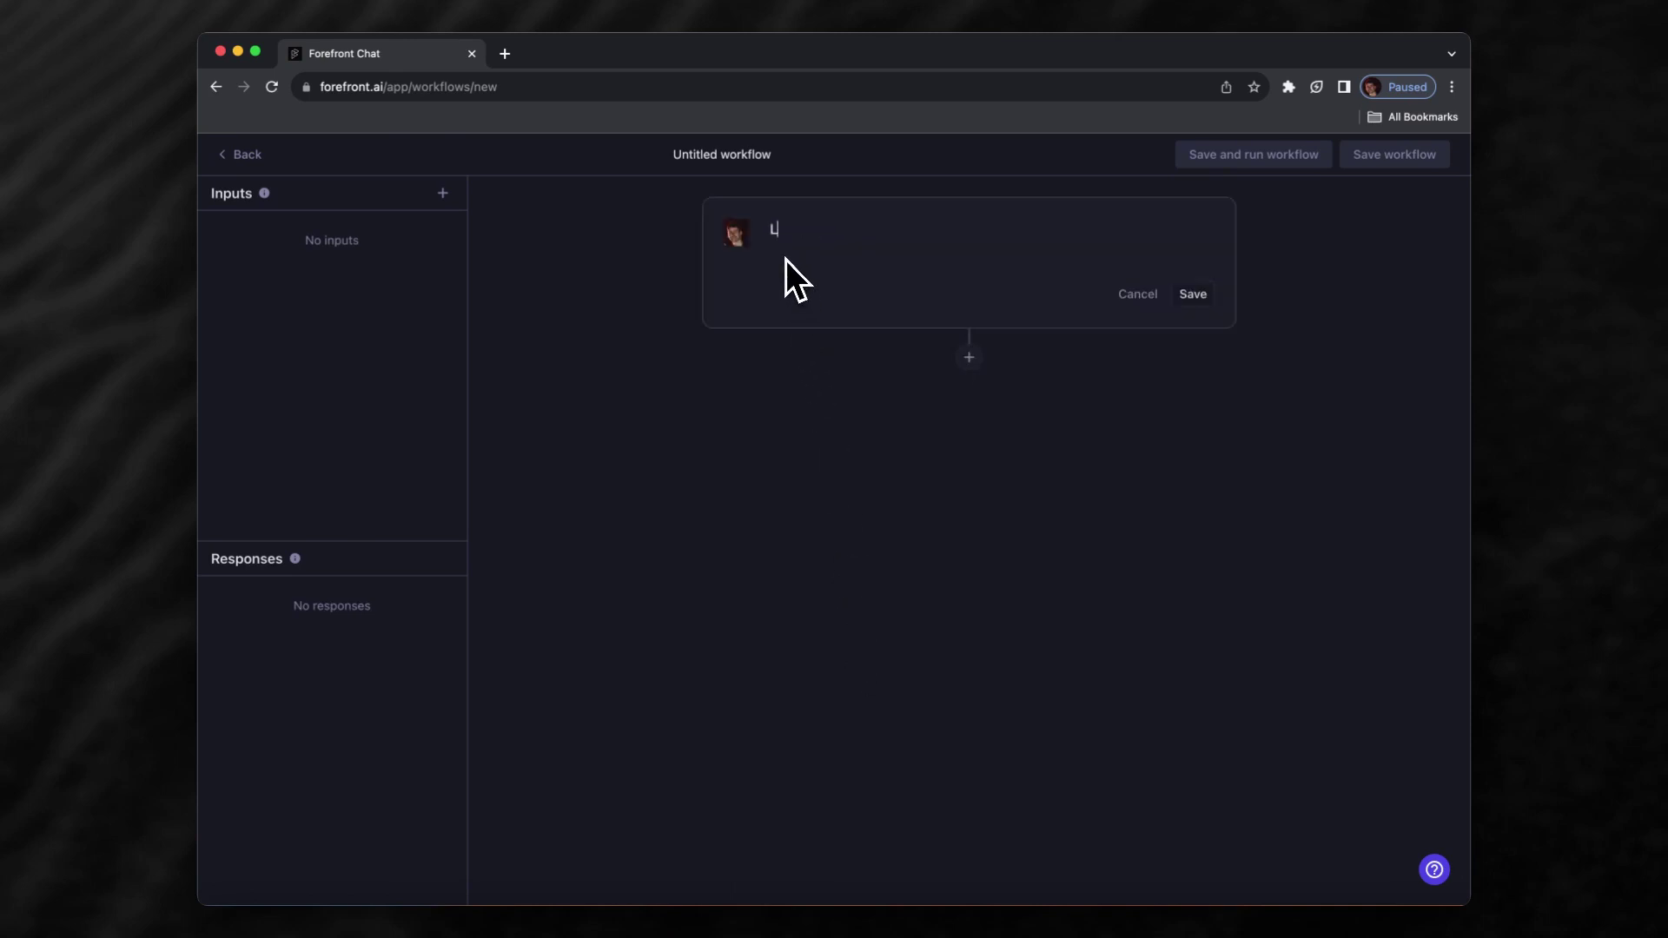
type("Look at the following website ")
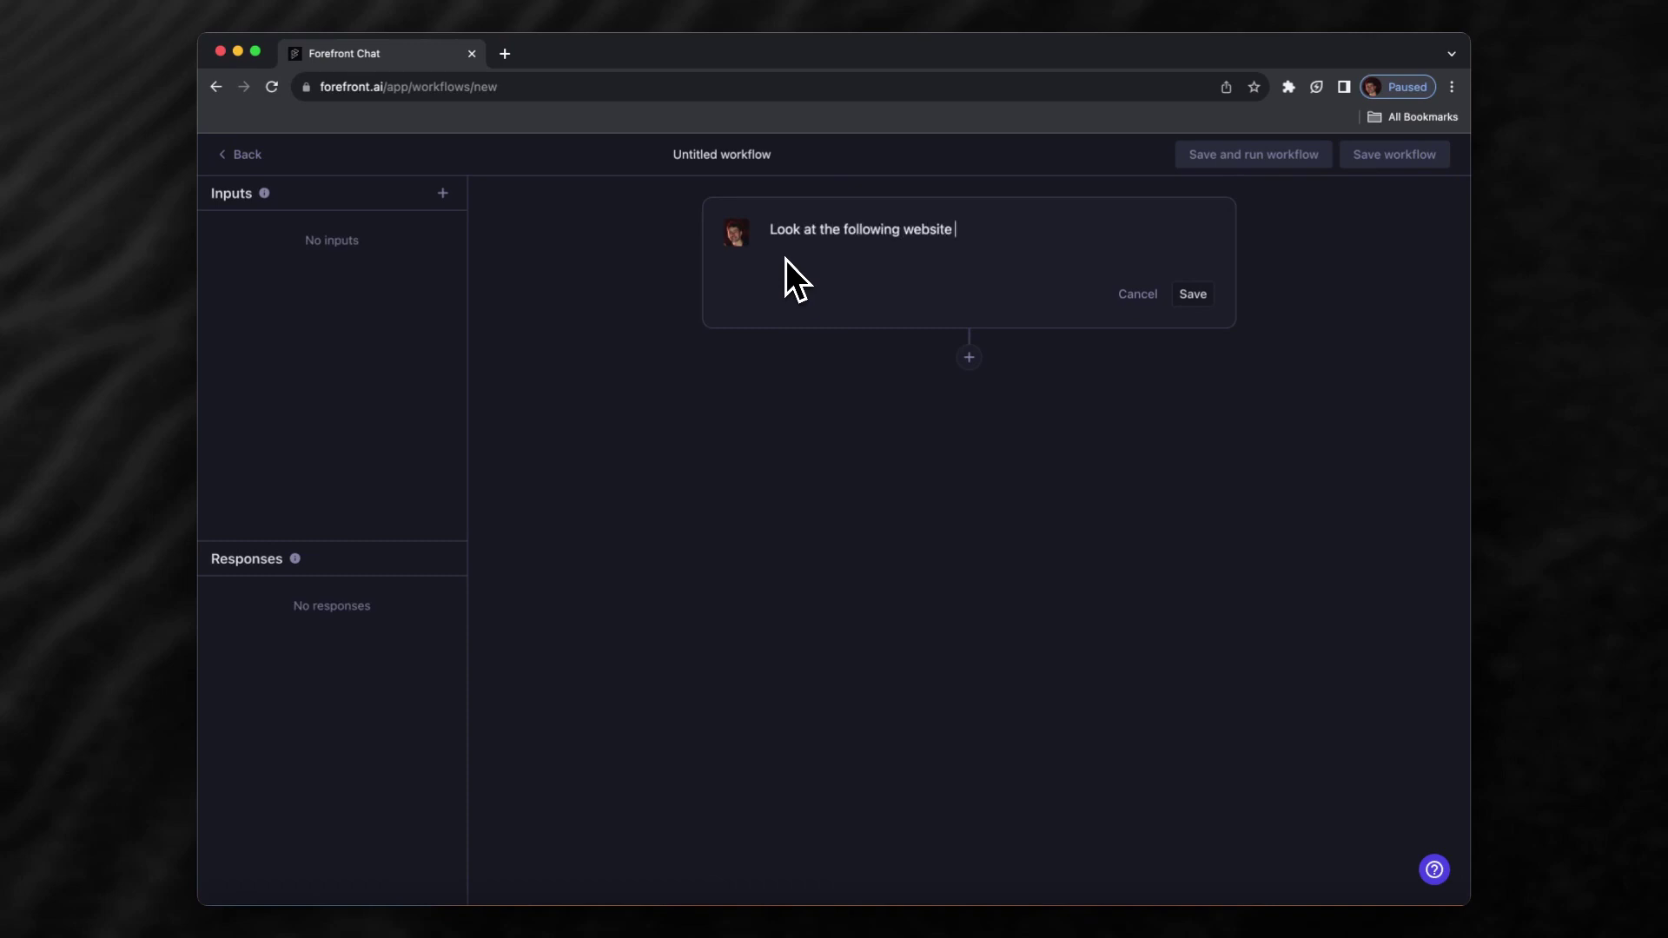
type("and list 5 specific ways that we ")
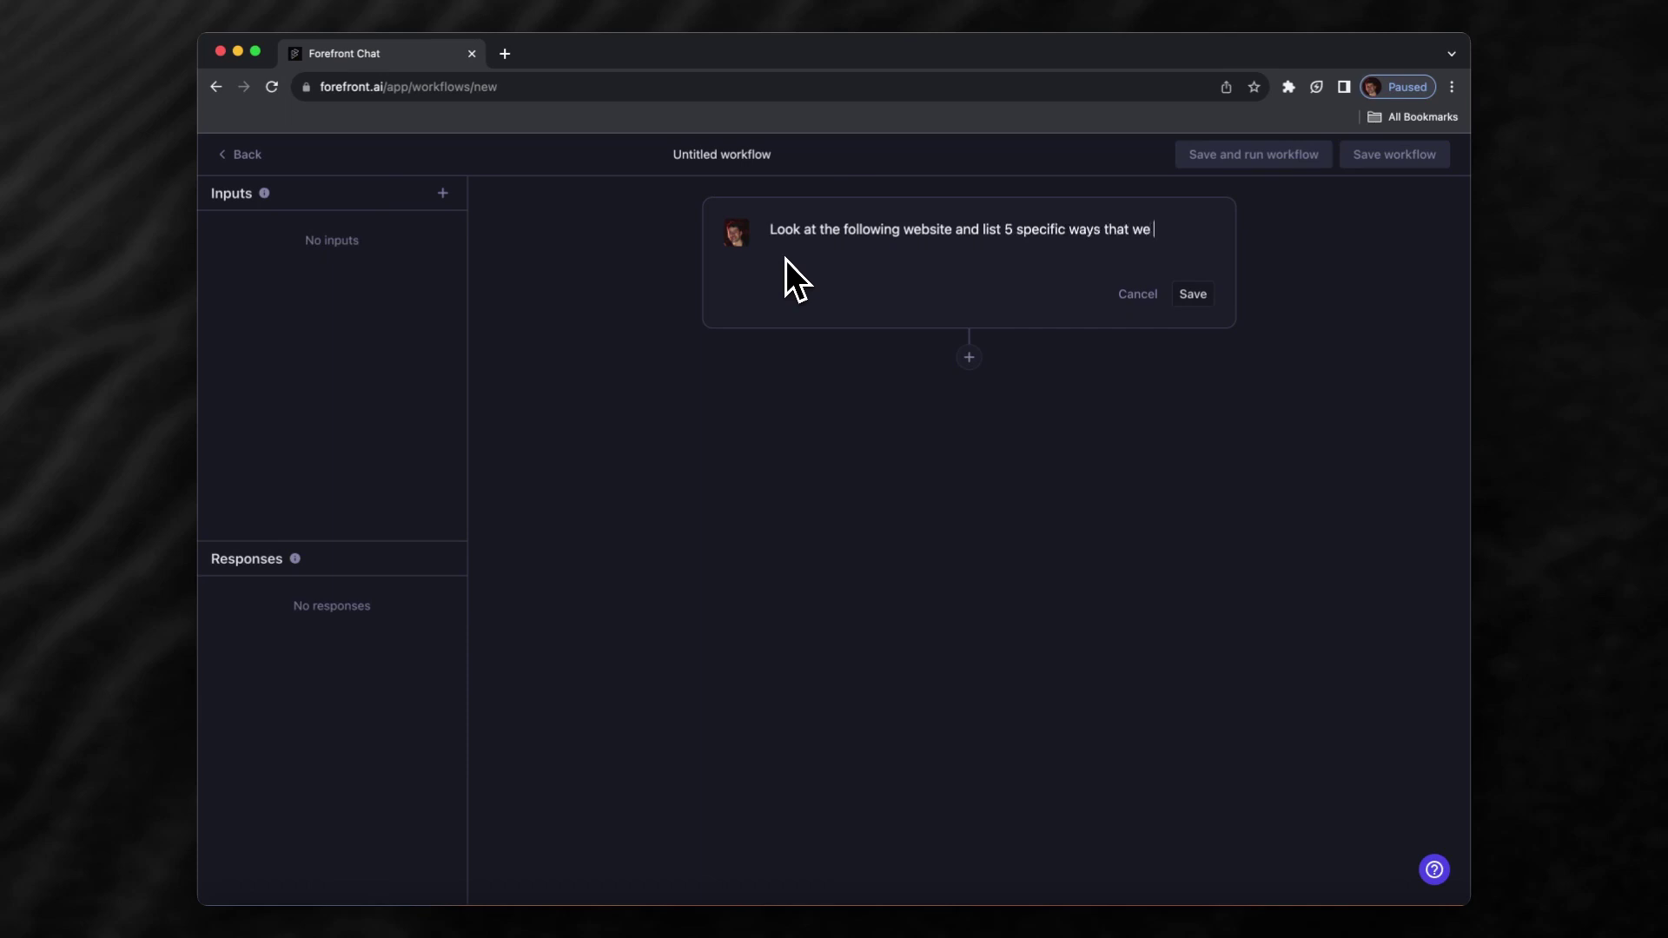
type("could offer them value:")
left_click(440, 194)
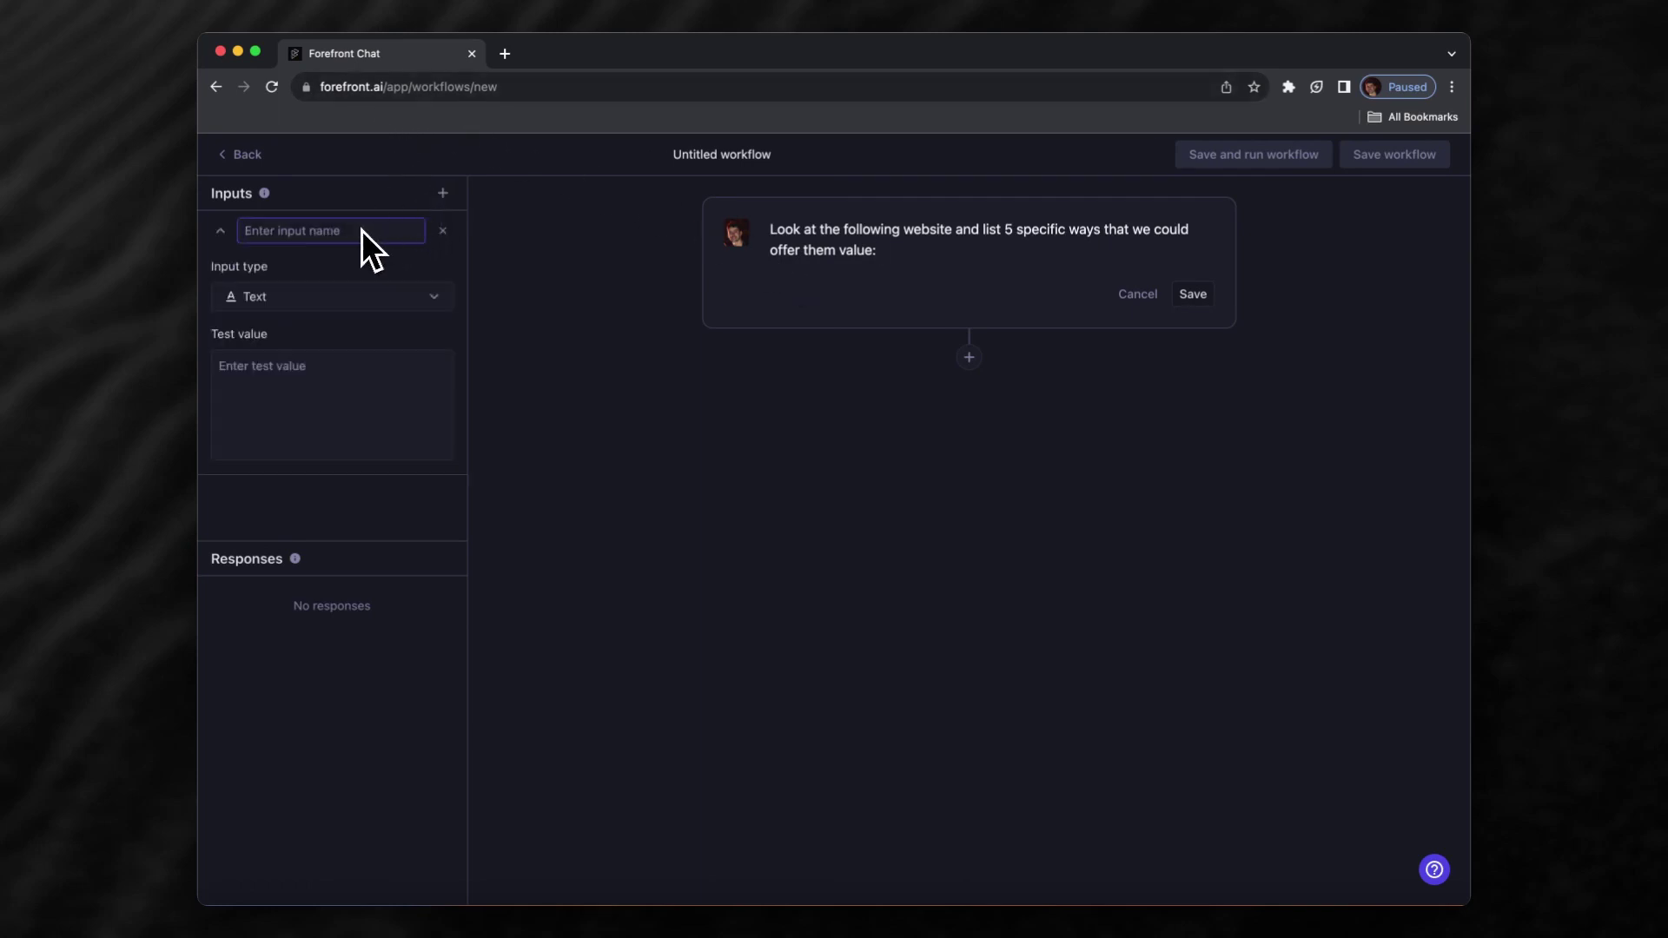
type("company")
key("Return")
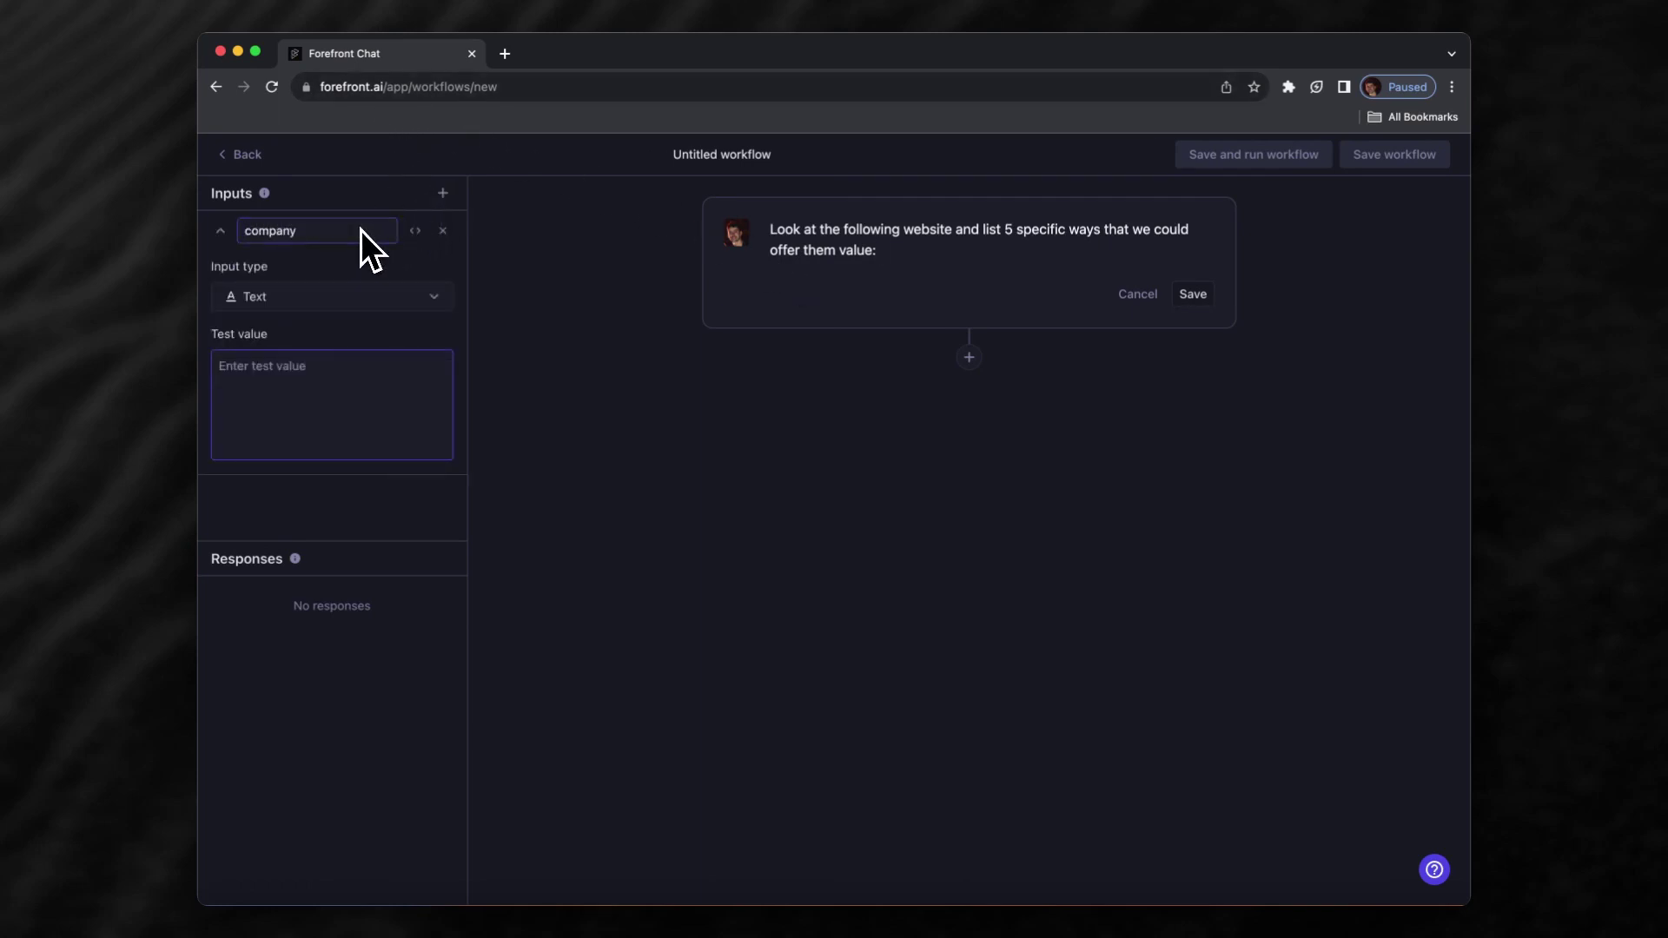
type("https://vercel.com")
- Insert {{company}} at the end of the prompt and save the step
left_click(883, 248)
left_click(416, 230)
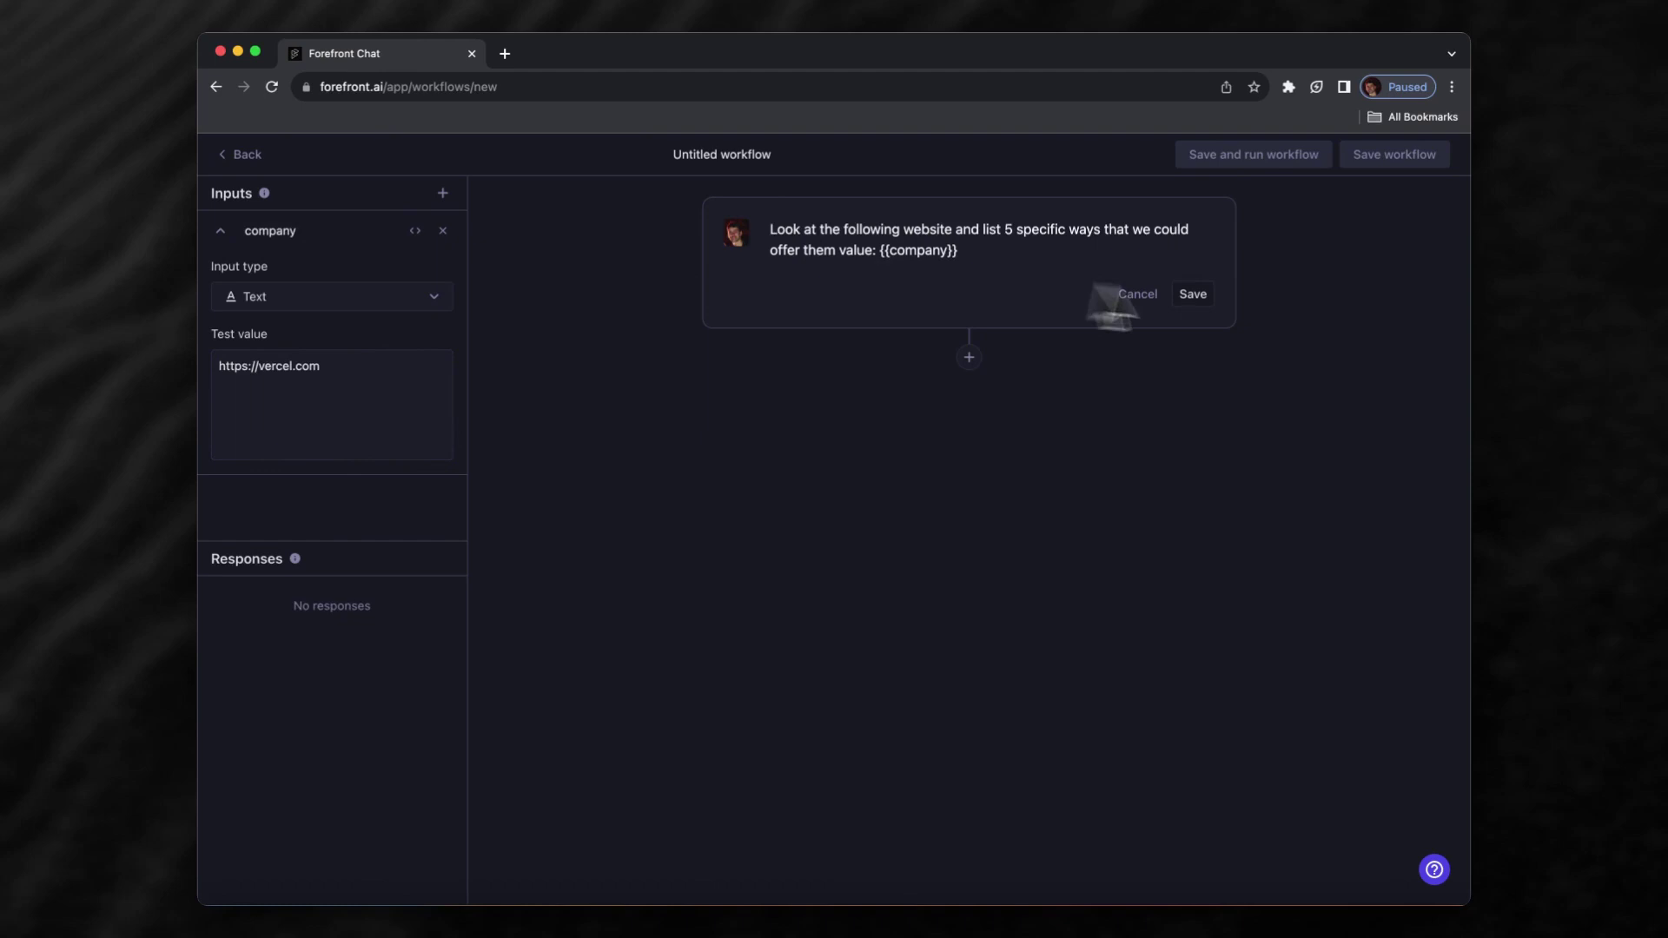
left_click(1192, 293)
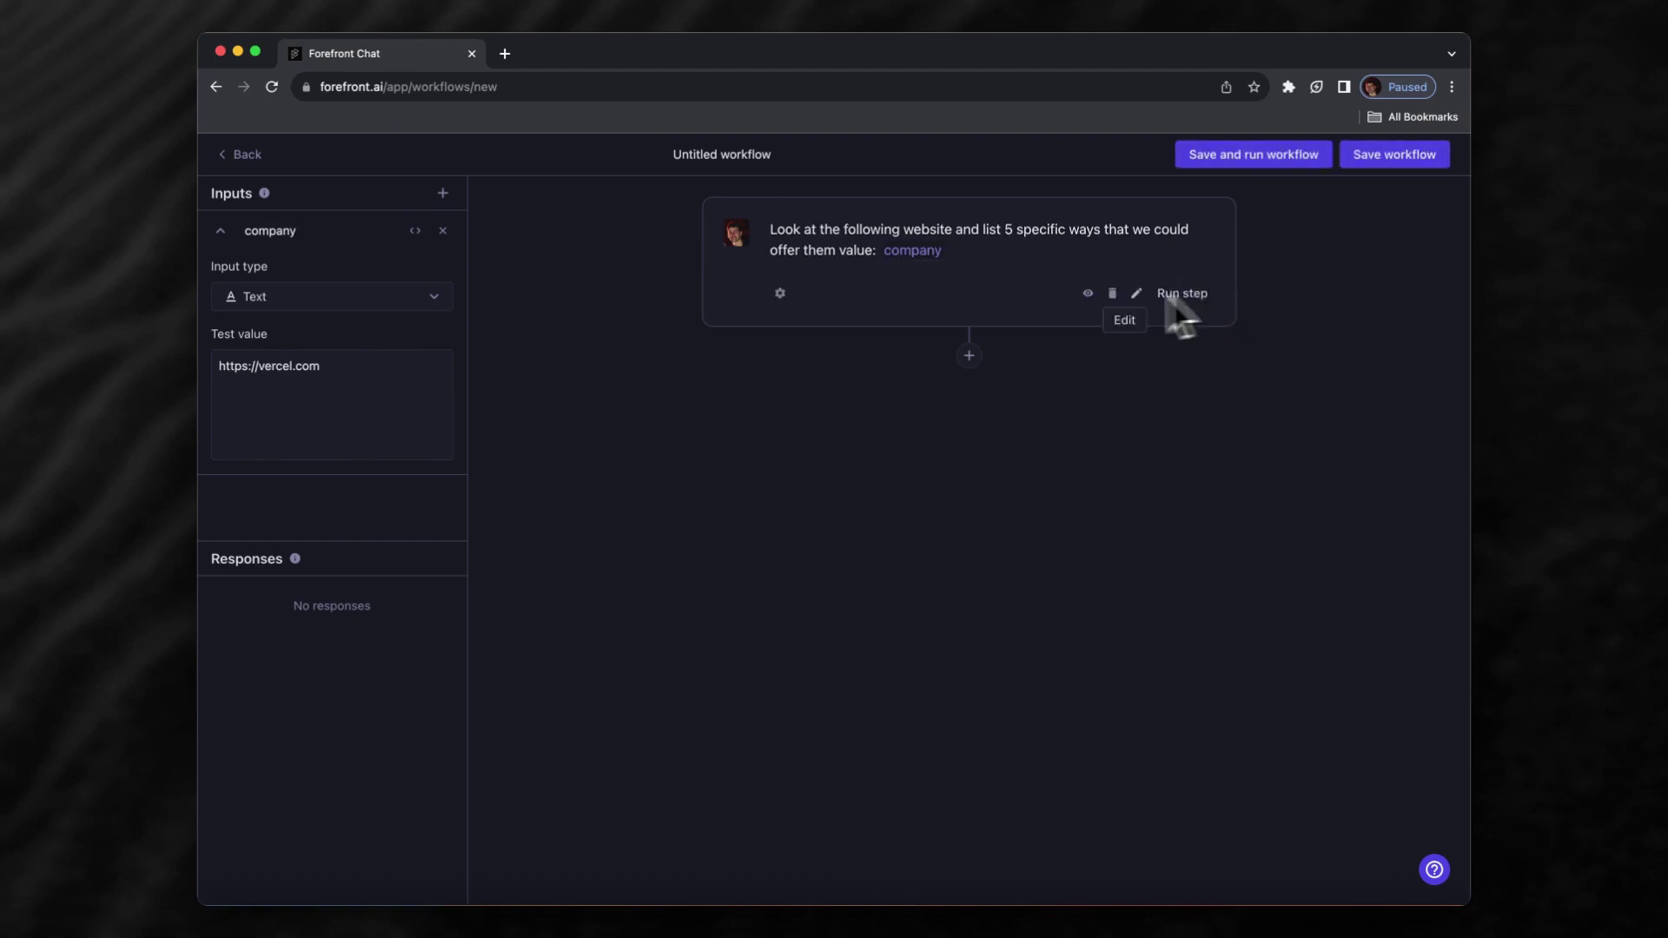
- Set the step's model to GPT-4 and enable assistants with Snowflake SDR selected
left_click(780, 294)
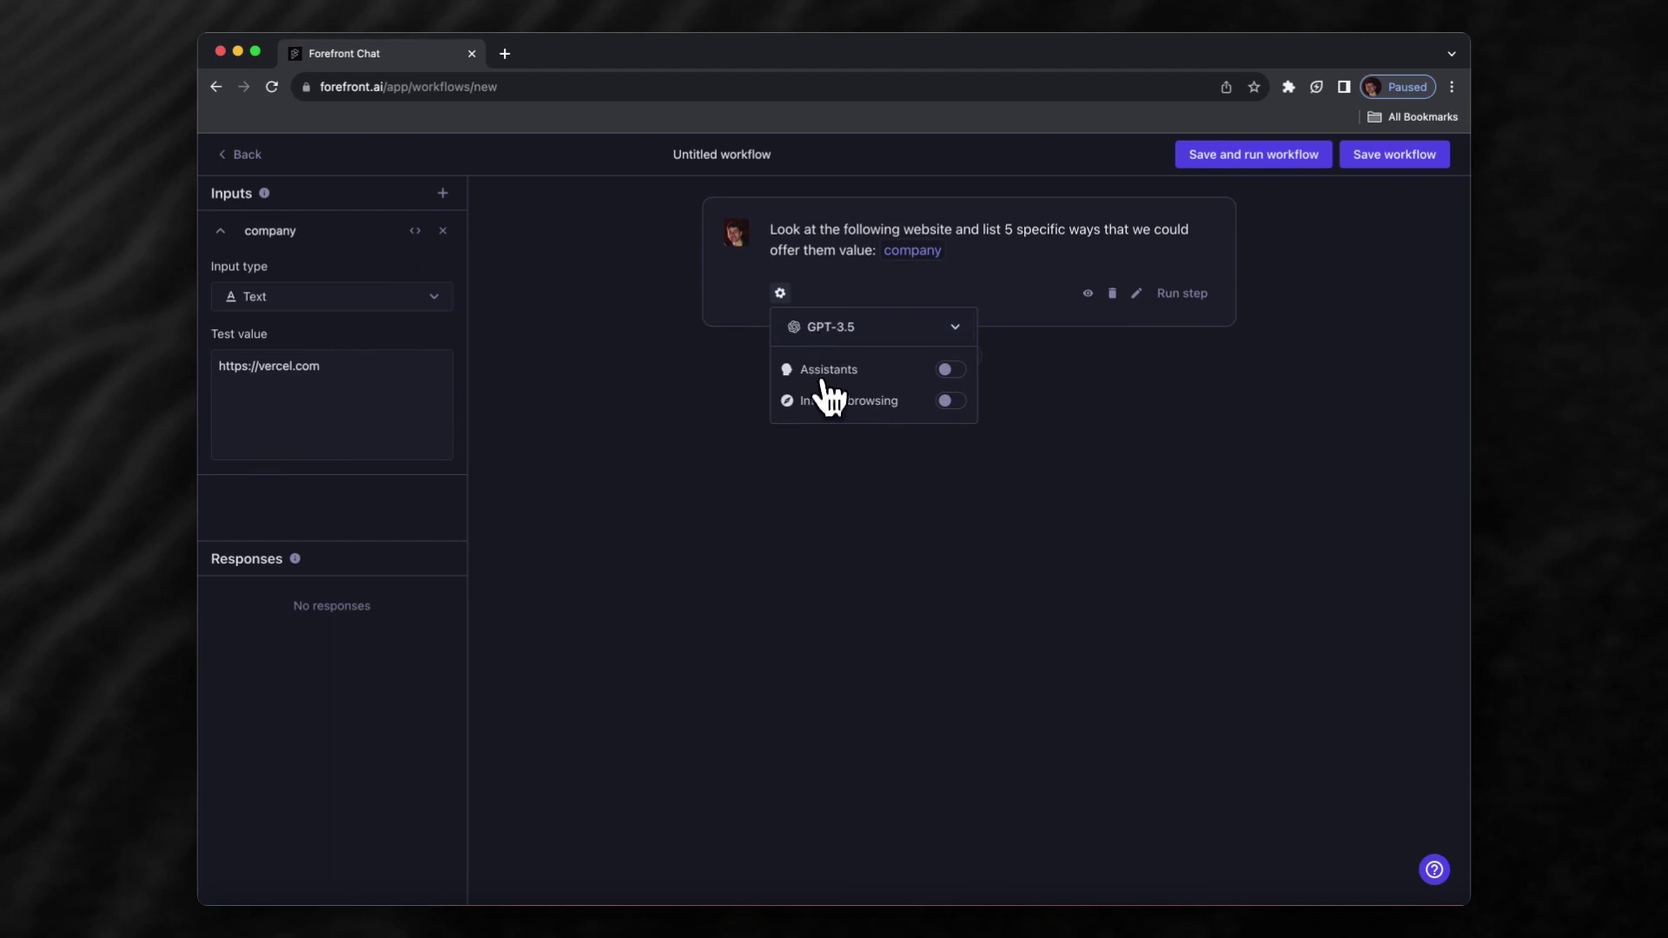
left_click(835, 329)
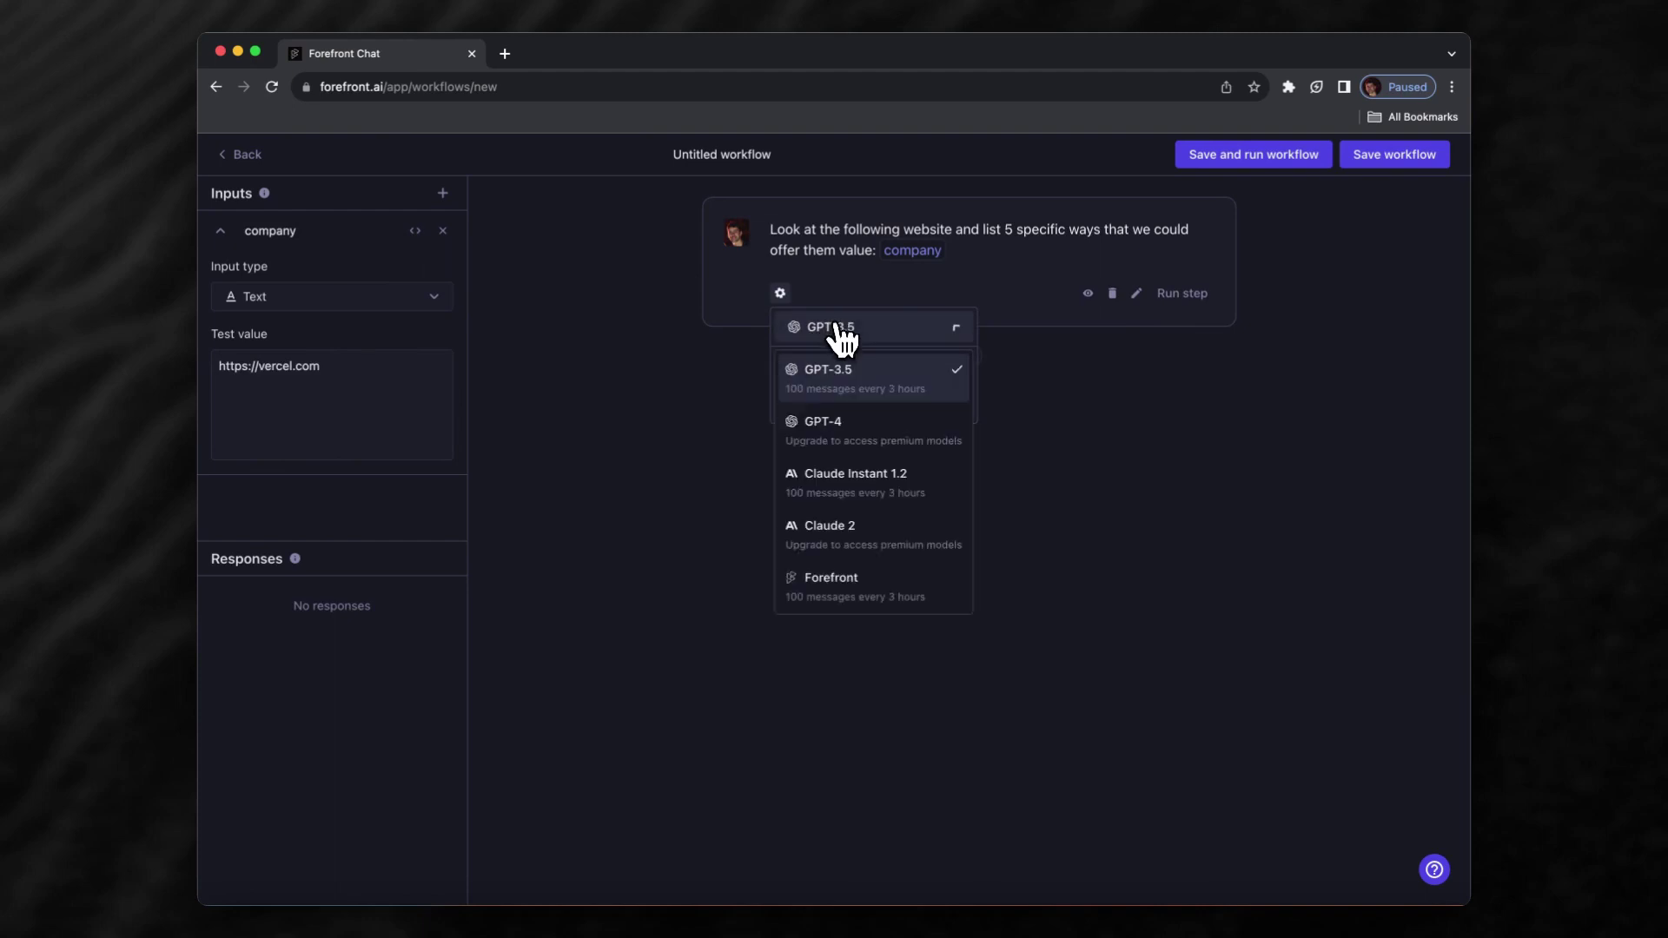
left_click(836, 415)
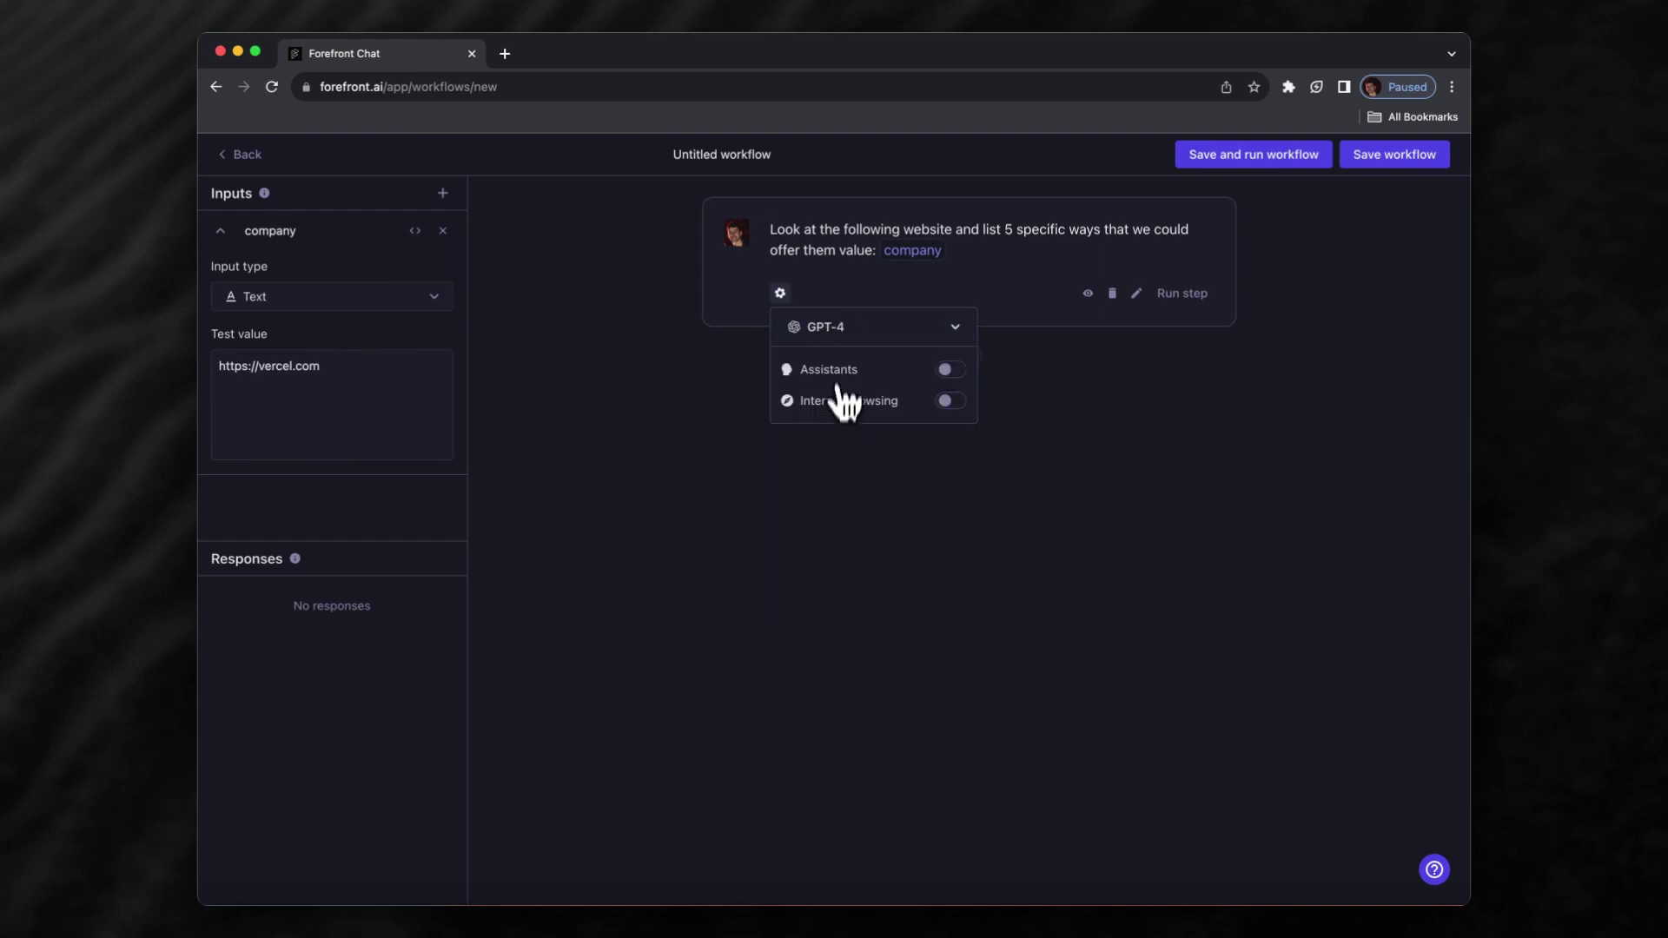
left_click(948, 370)
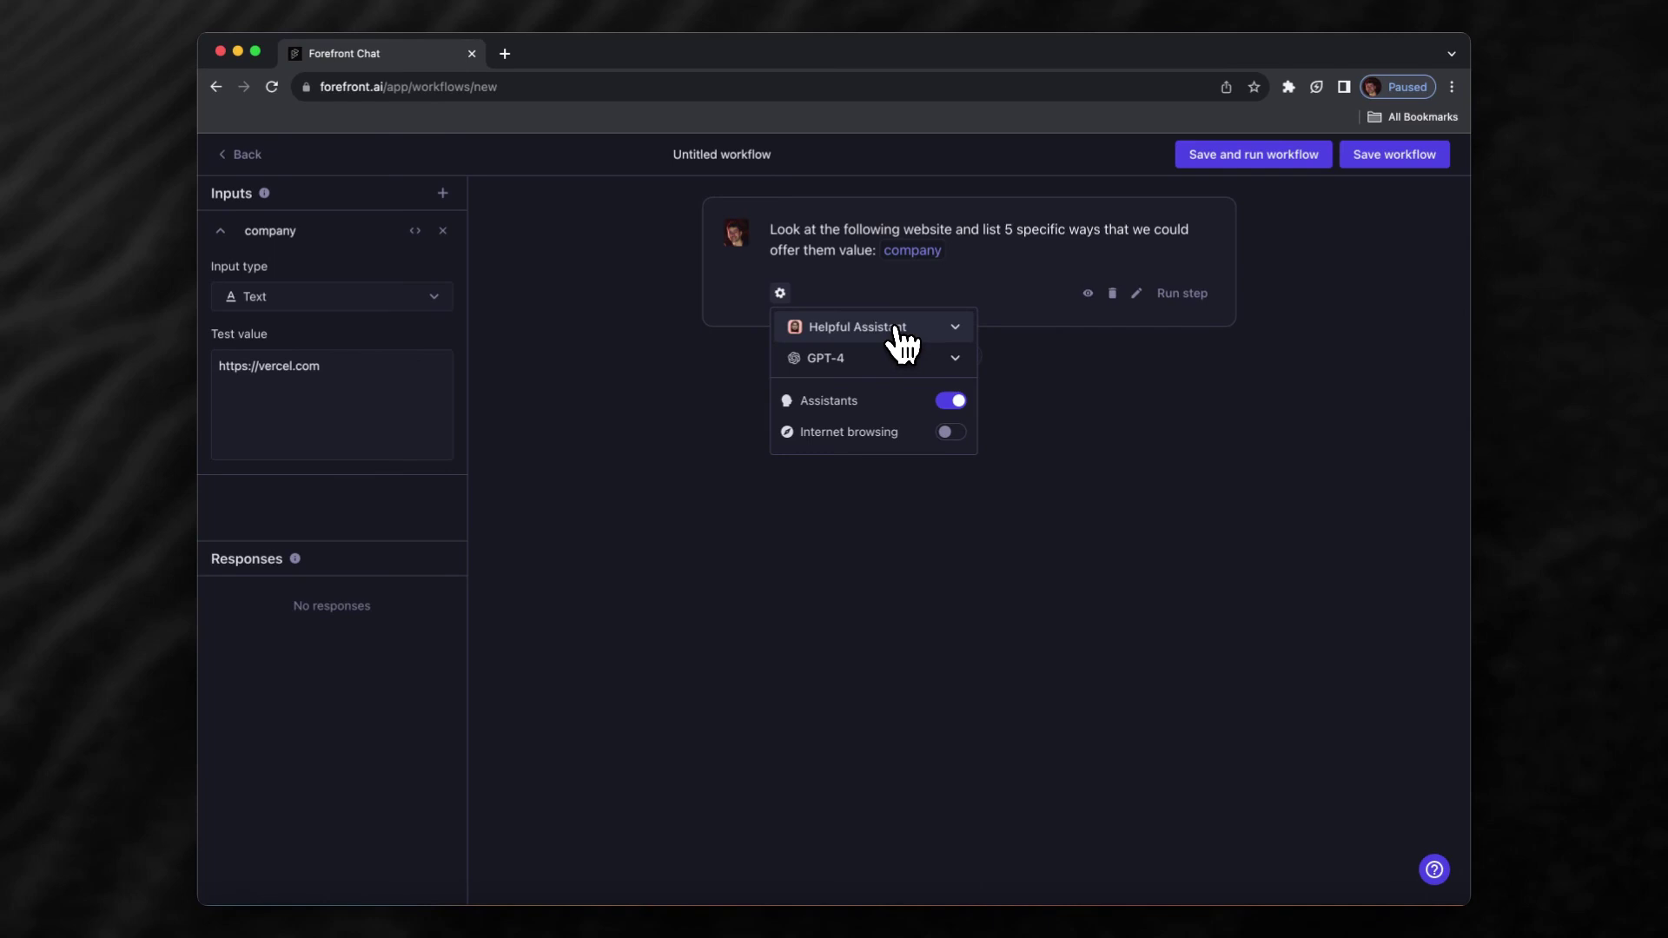
left_click(897, 330)
left_click(879, 473)
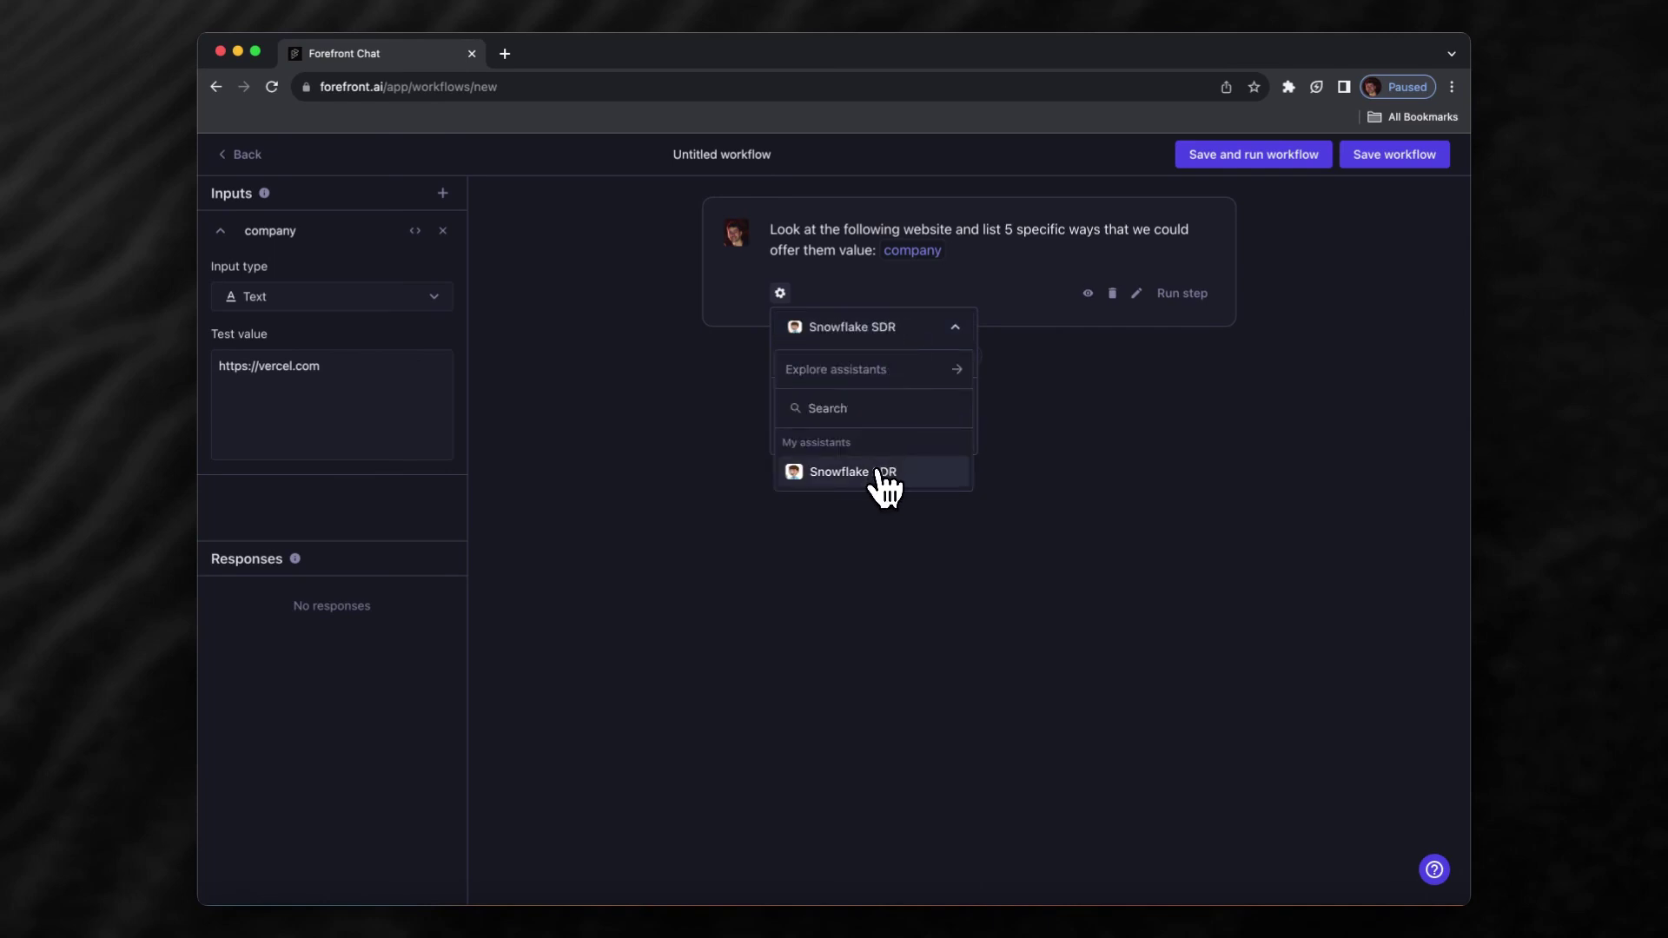
left_click(853, 337)
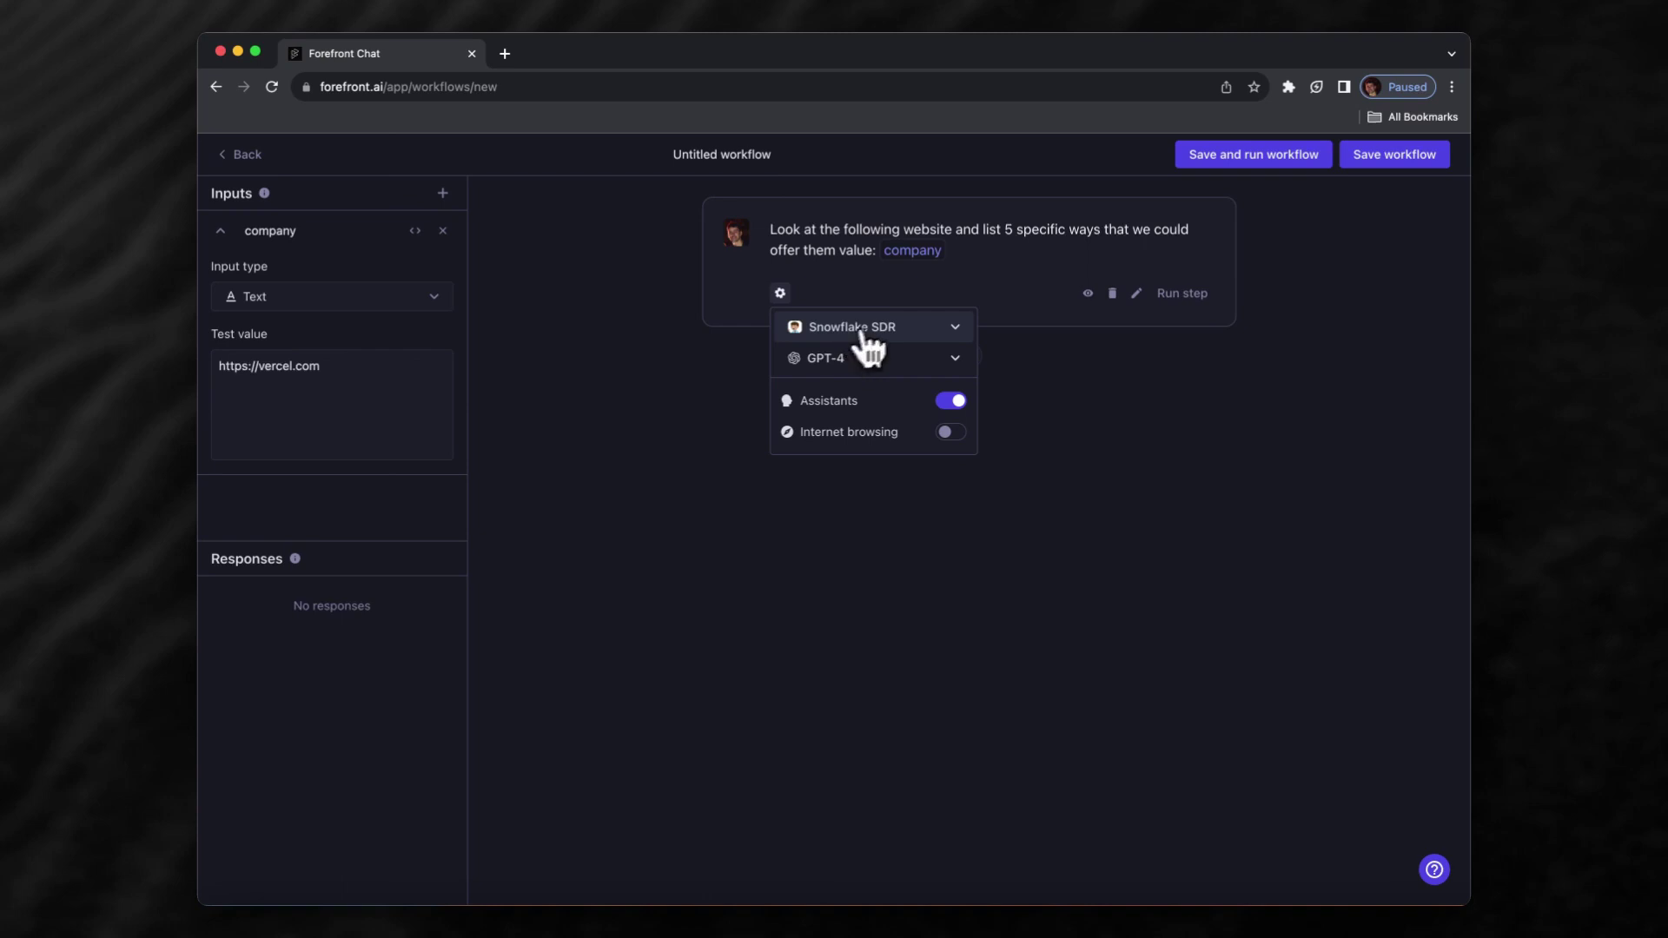
- Run the step to list five ways Snowflake can add value for Vercel
left_click(1179, 294)
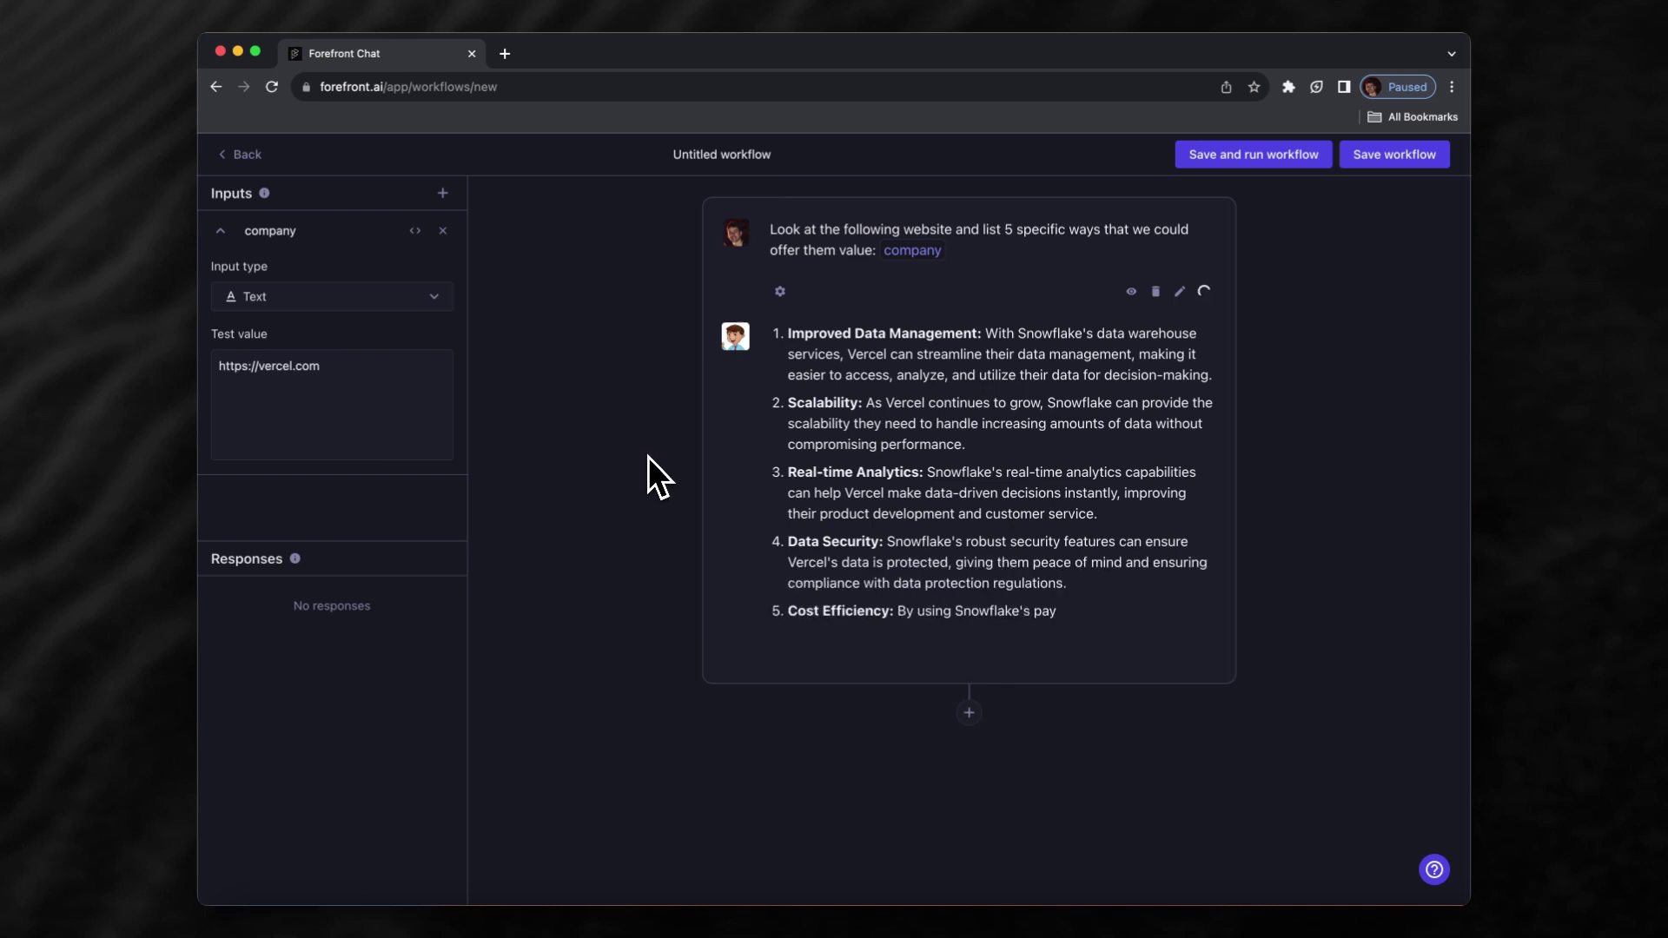
- Add and save a second message step requesting an outreach email to schedule a call, based on those value points
left_click(968, 711)
left_click(976, 754)
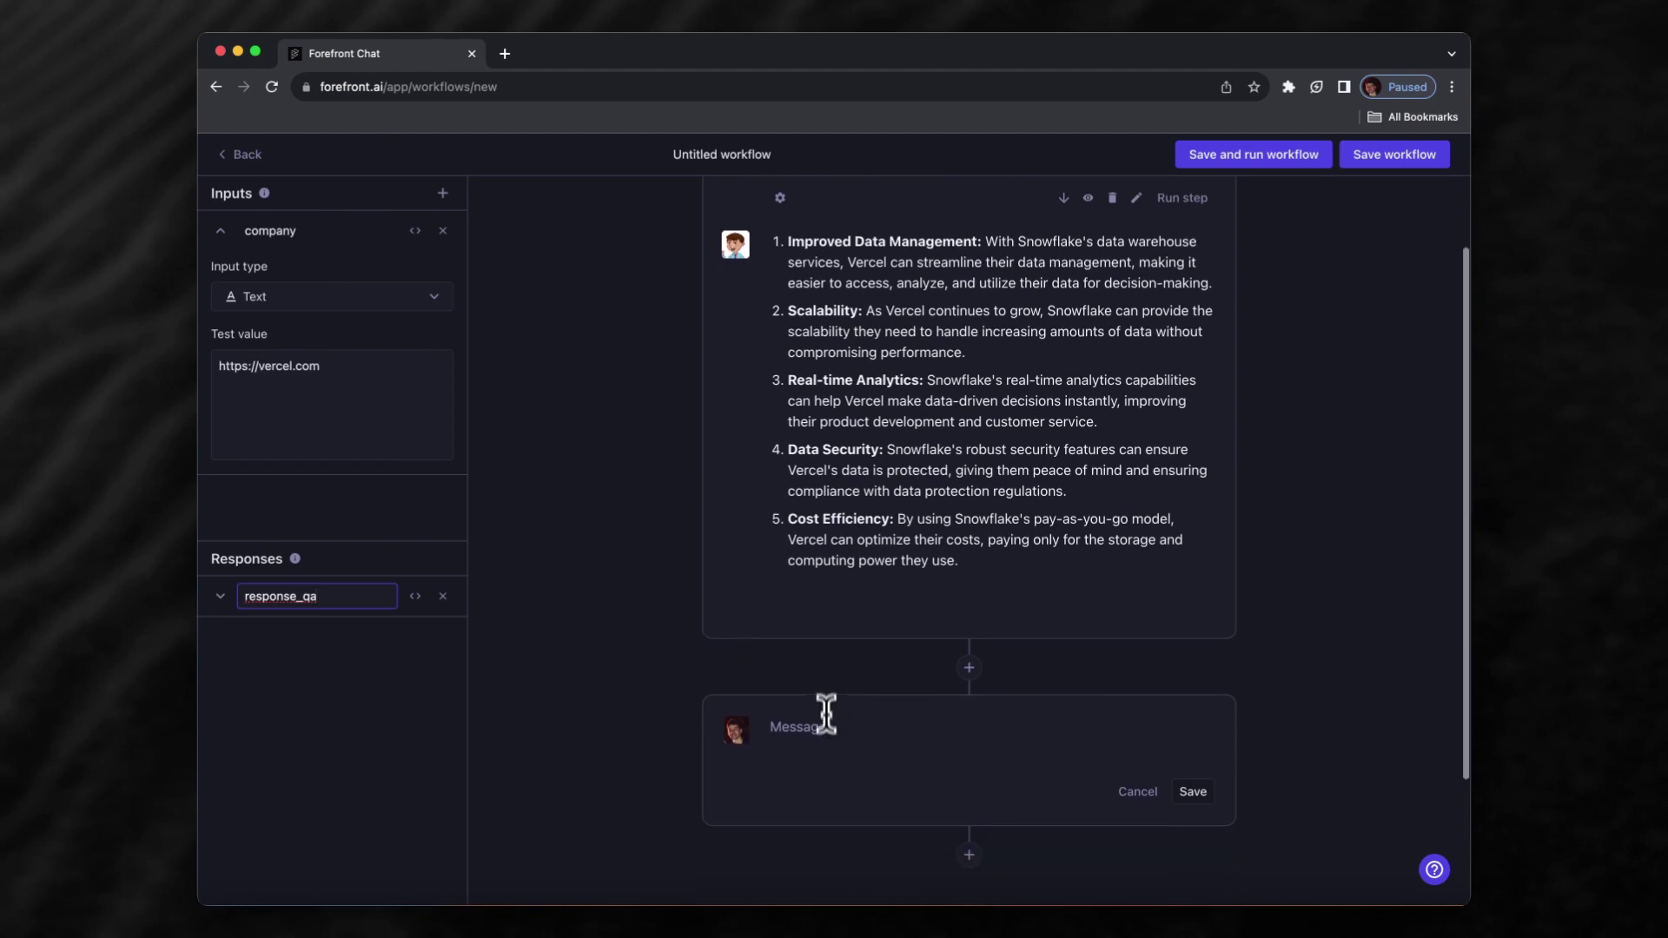
left_click(819, 719)
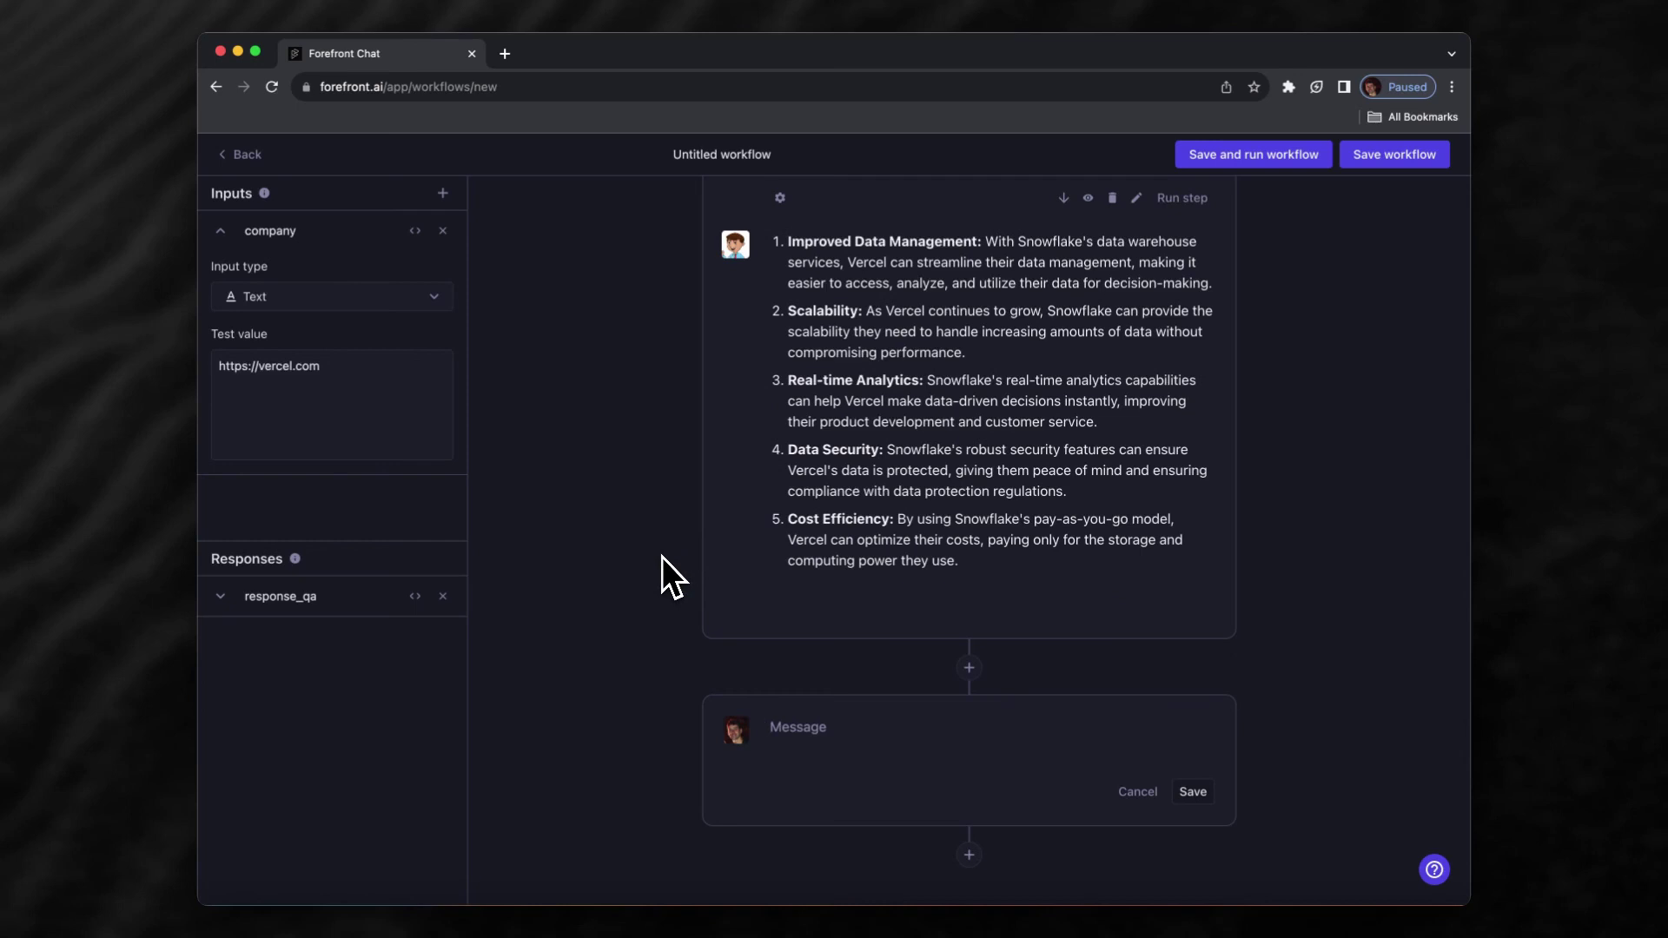
type("Given those specific ways to add value w")
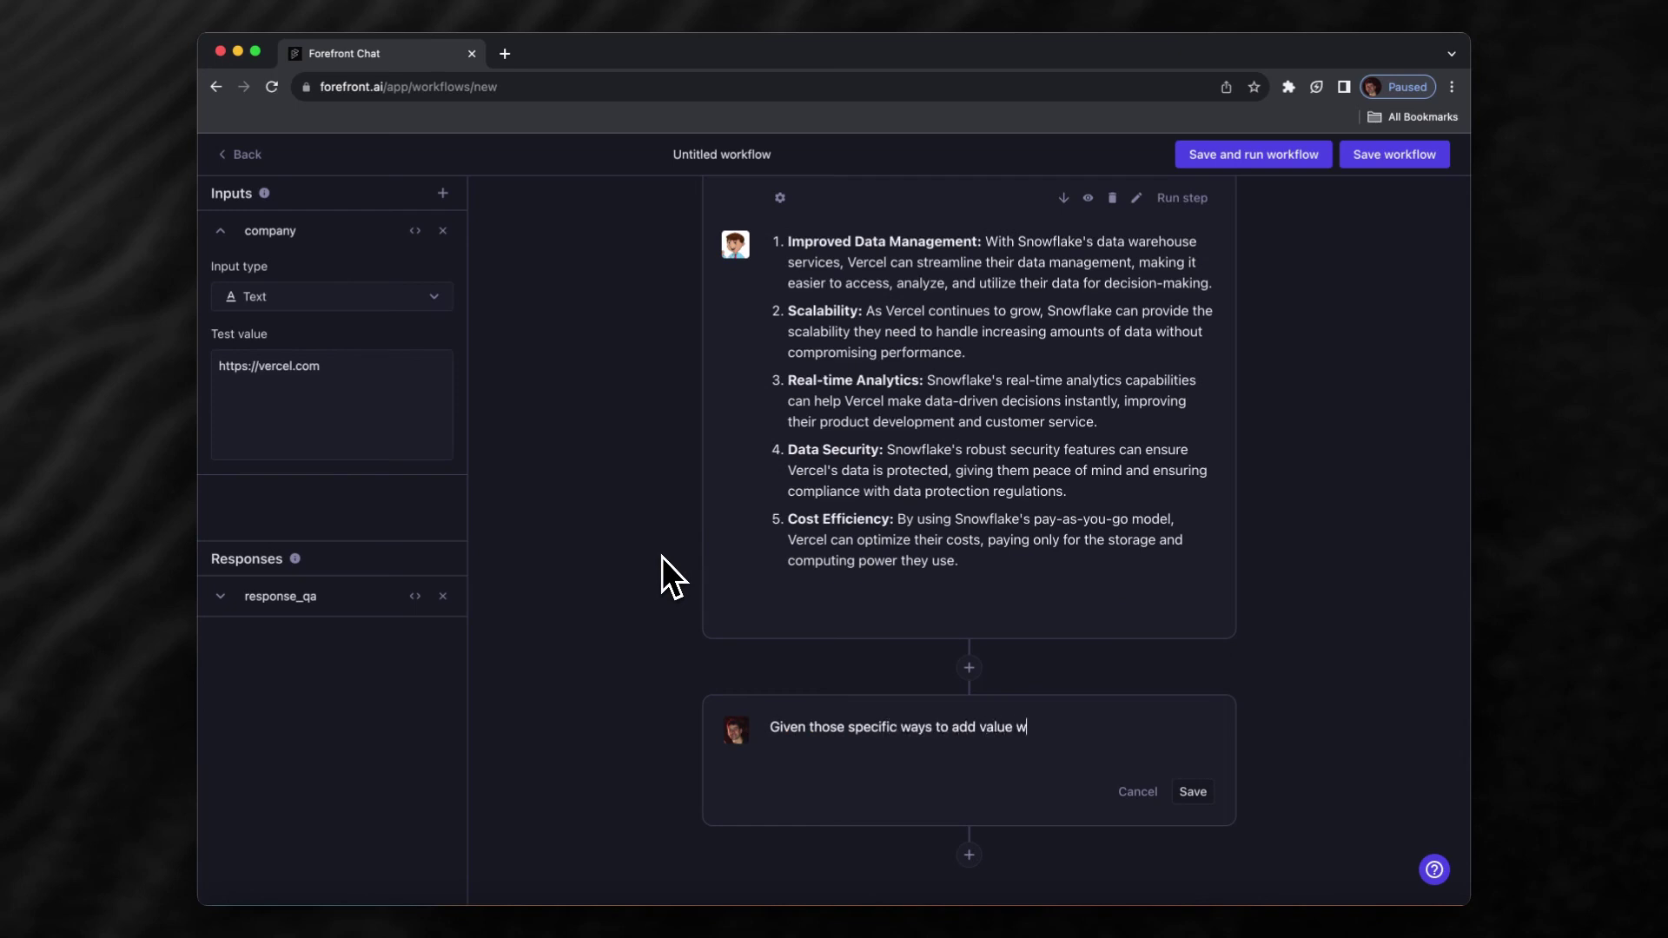
type("ritenan outreach email to schedule ")
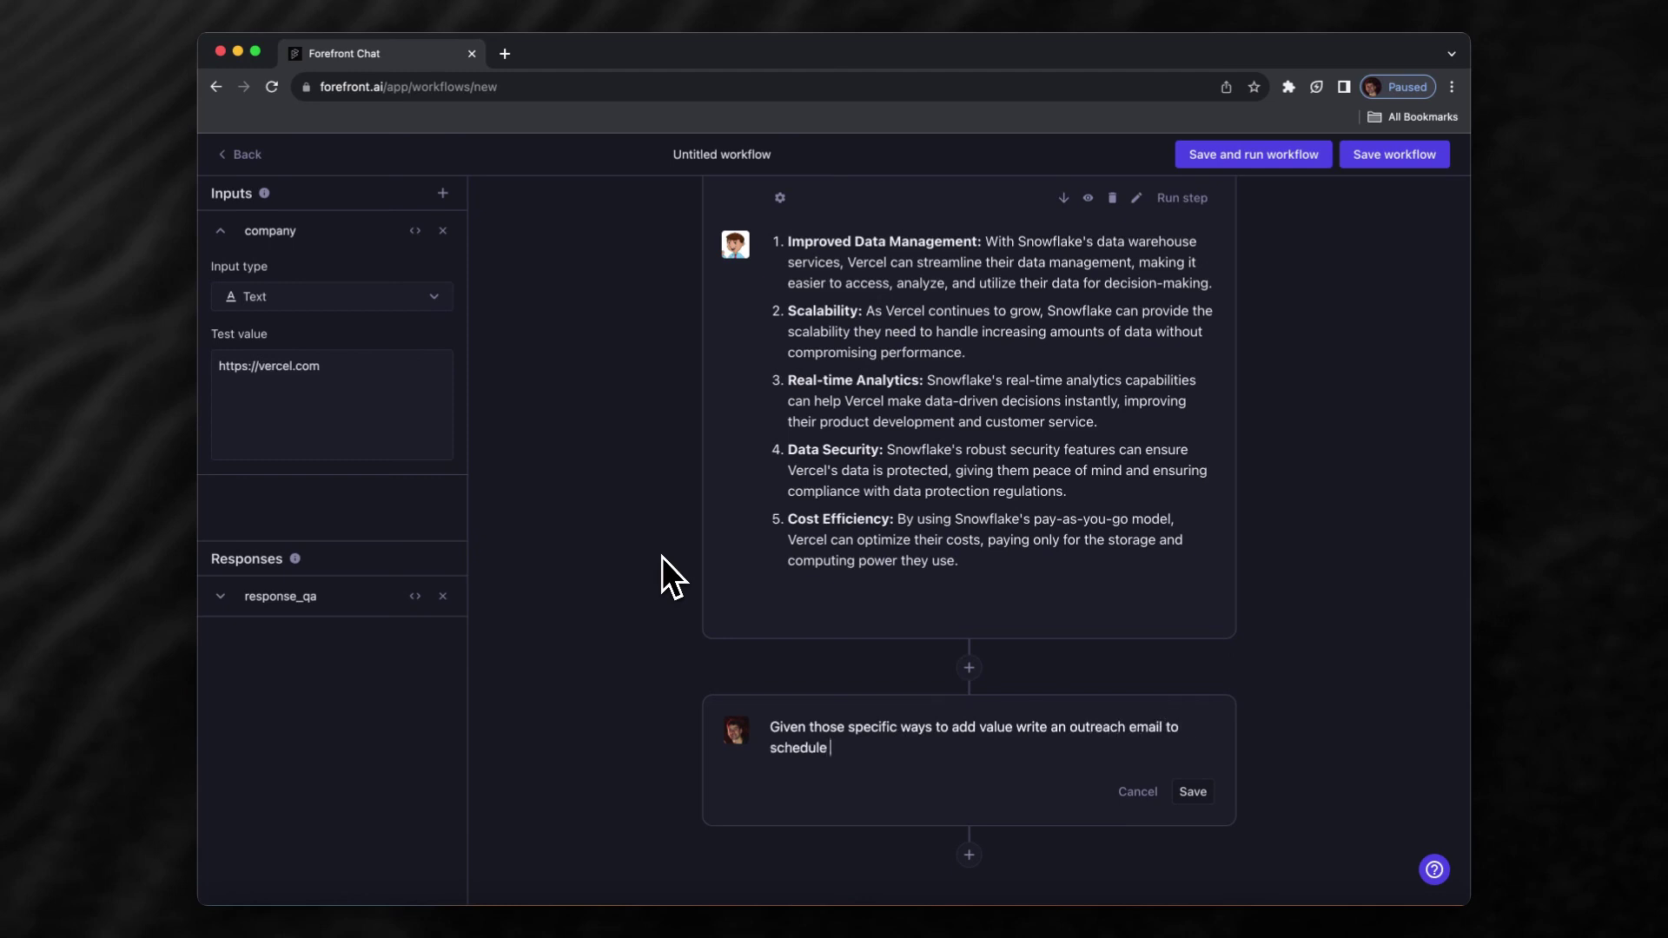
type("a call with them.")
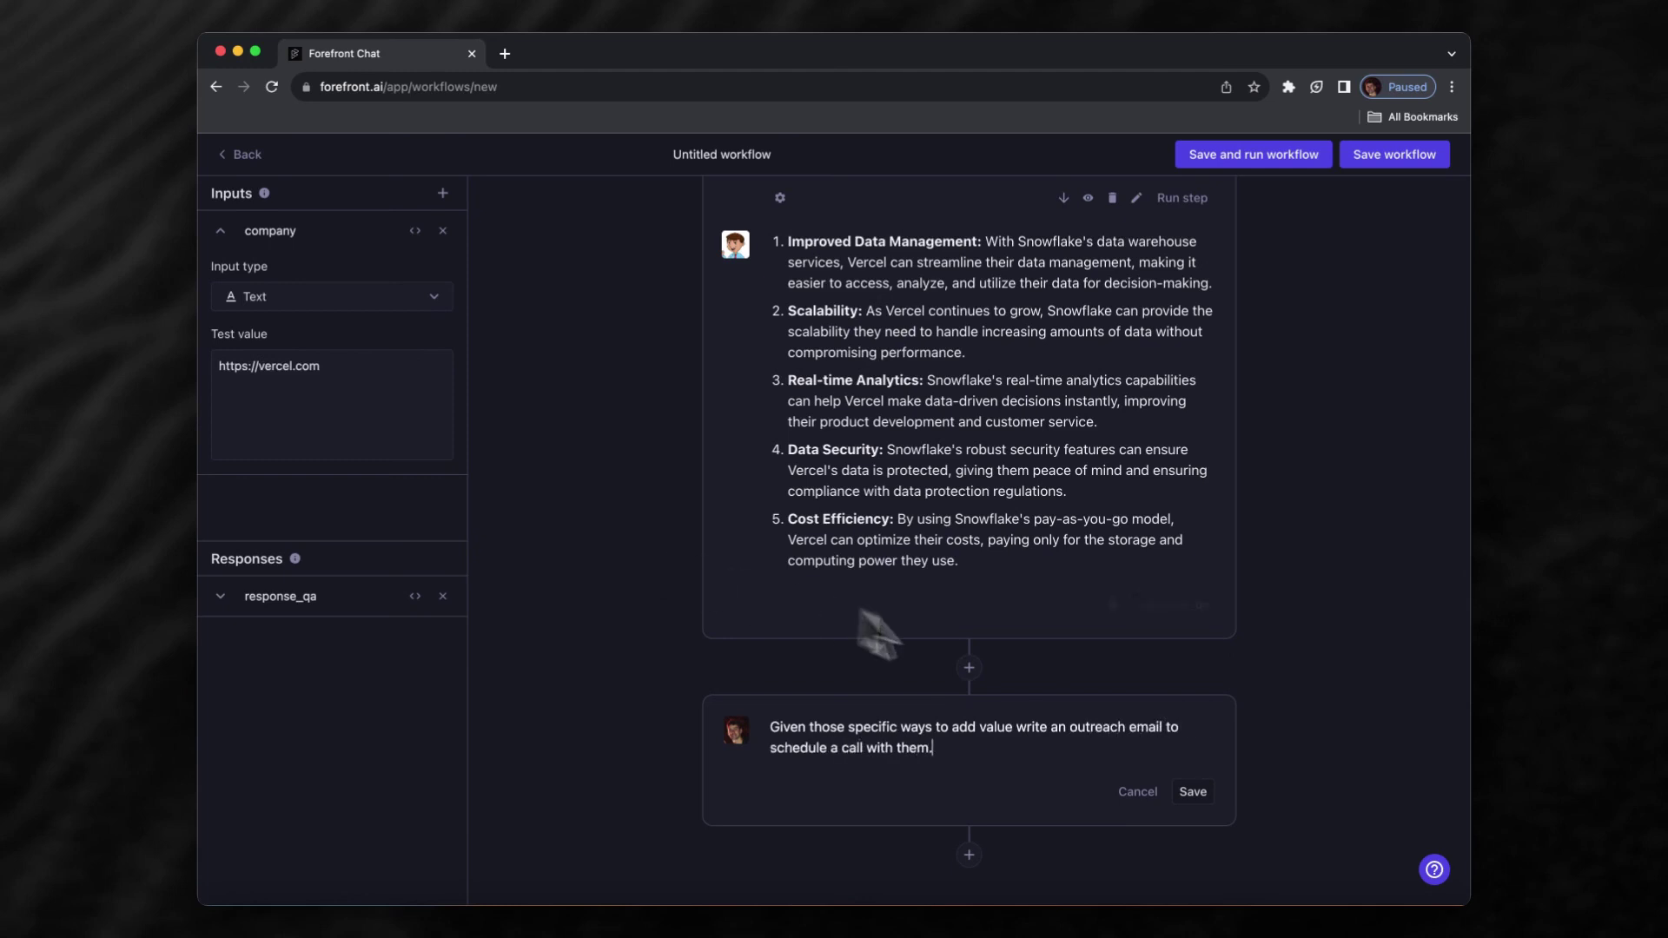
left_click(1190, 791)
- Set the outreach step to GPT-4 with Snowflake SDR and run it to generate the Vercel email
scroll(1043, 743, "down", 2)
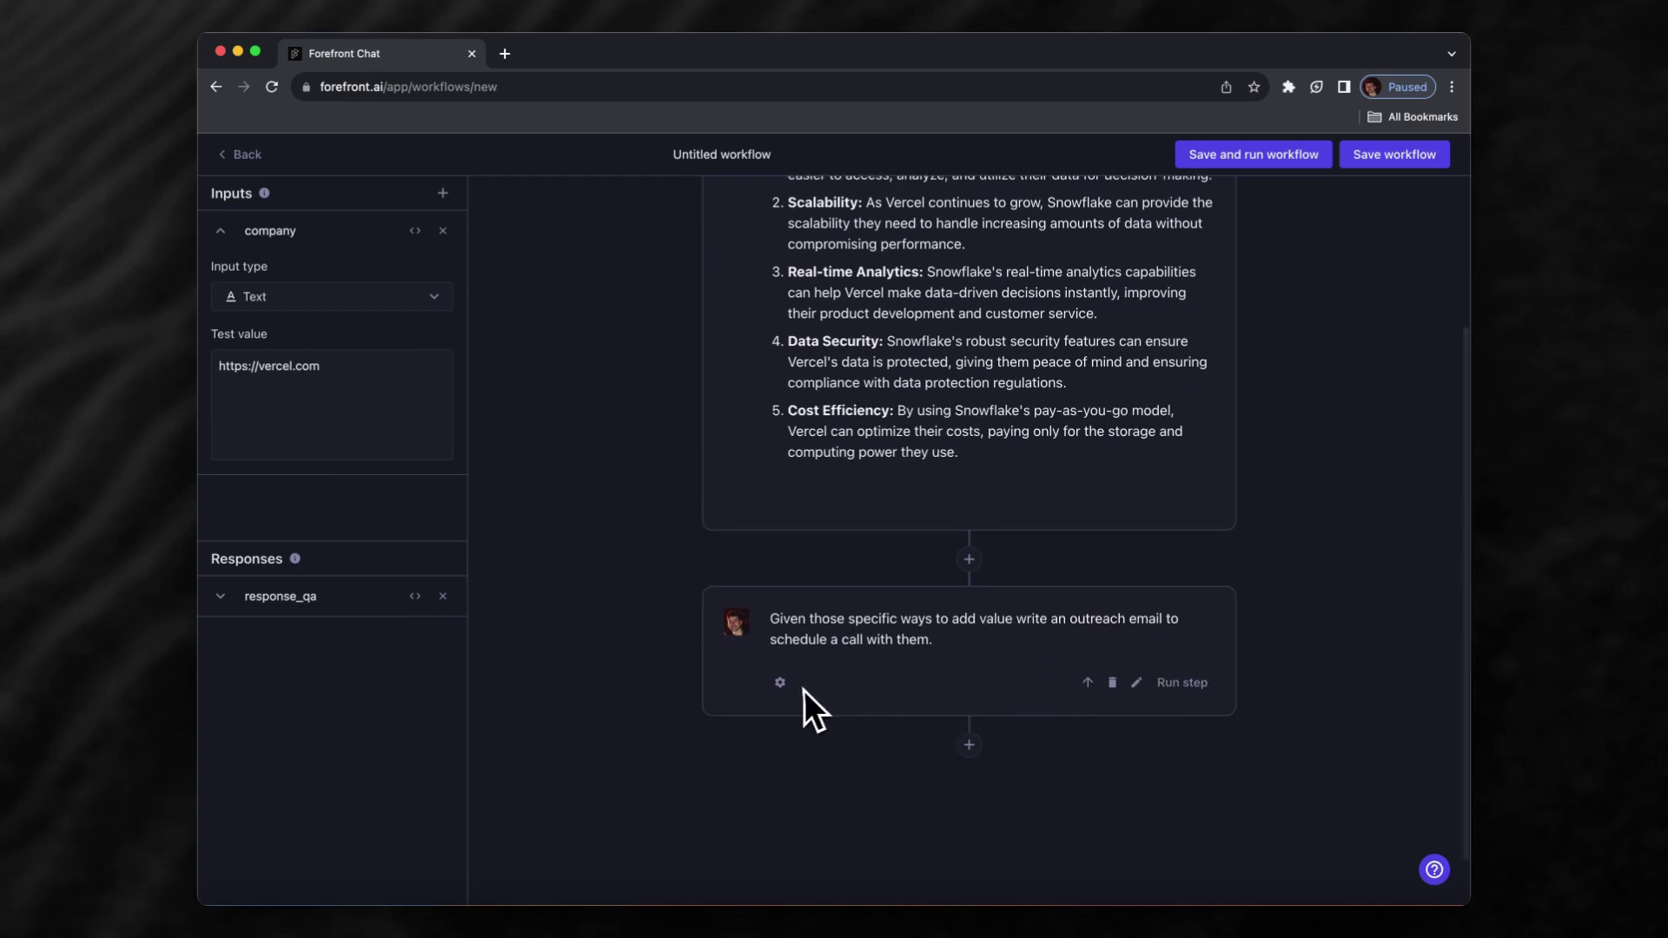
left_click(780, 682)
left_click(806, 717)
left_click(834, 814)
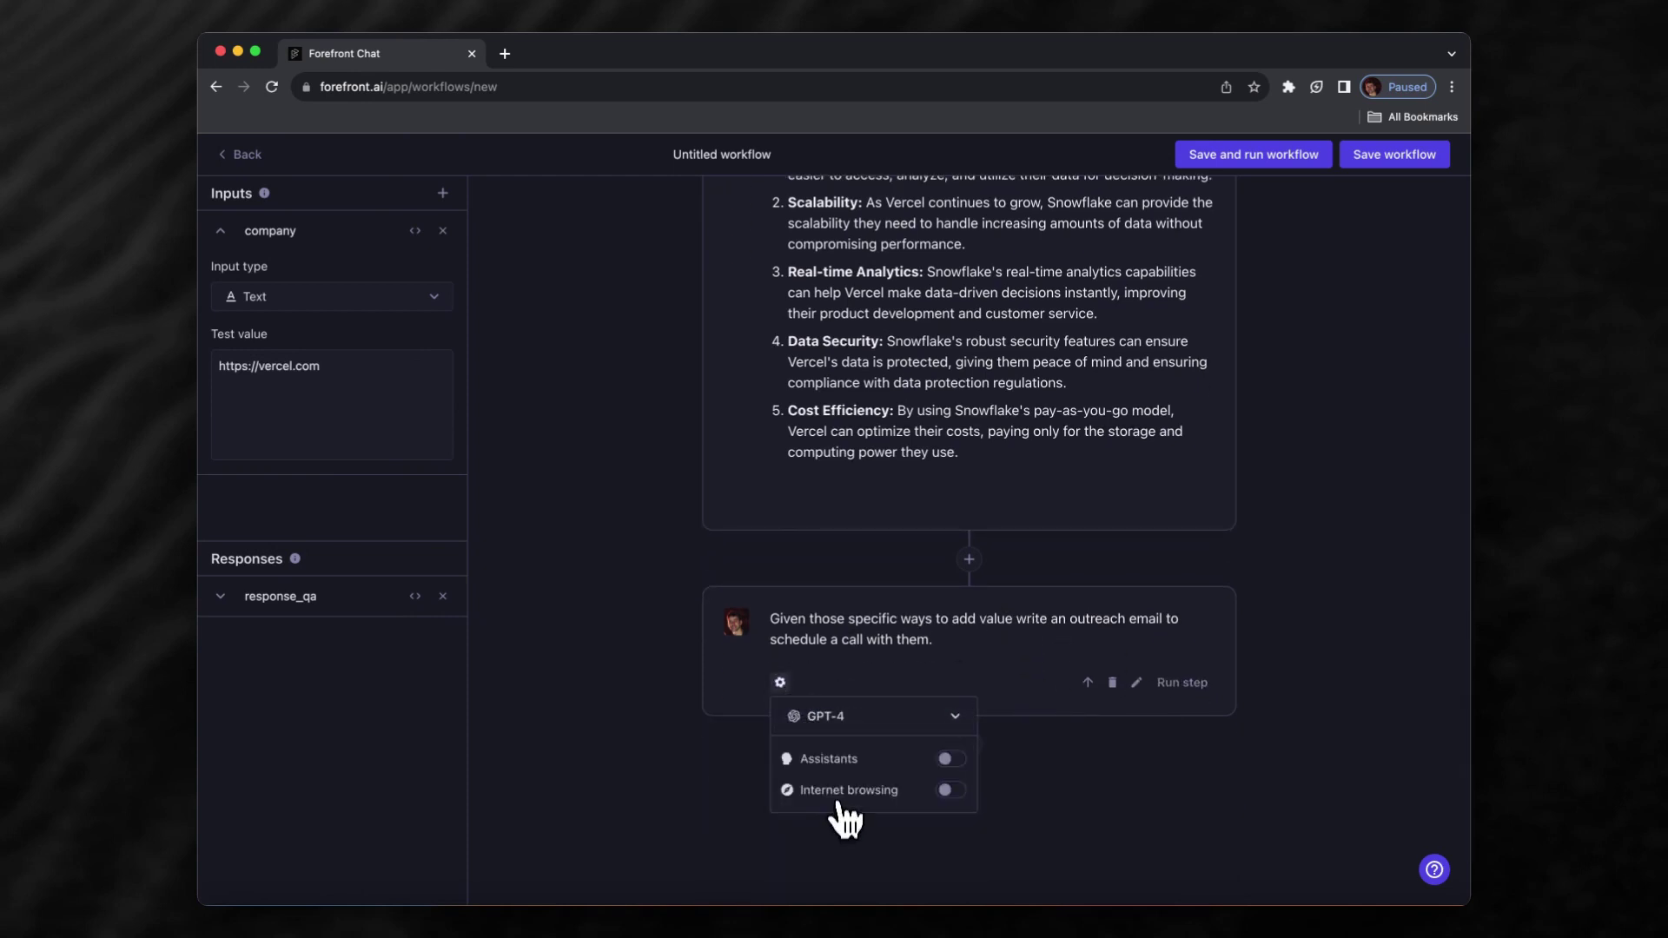
left_click(947, 789)
left_click(912, 717)
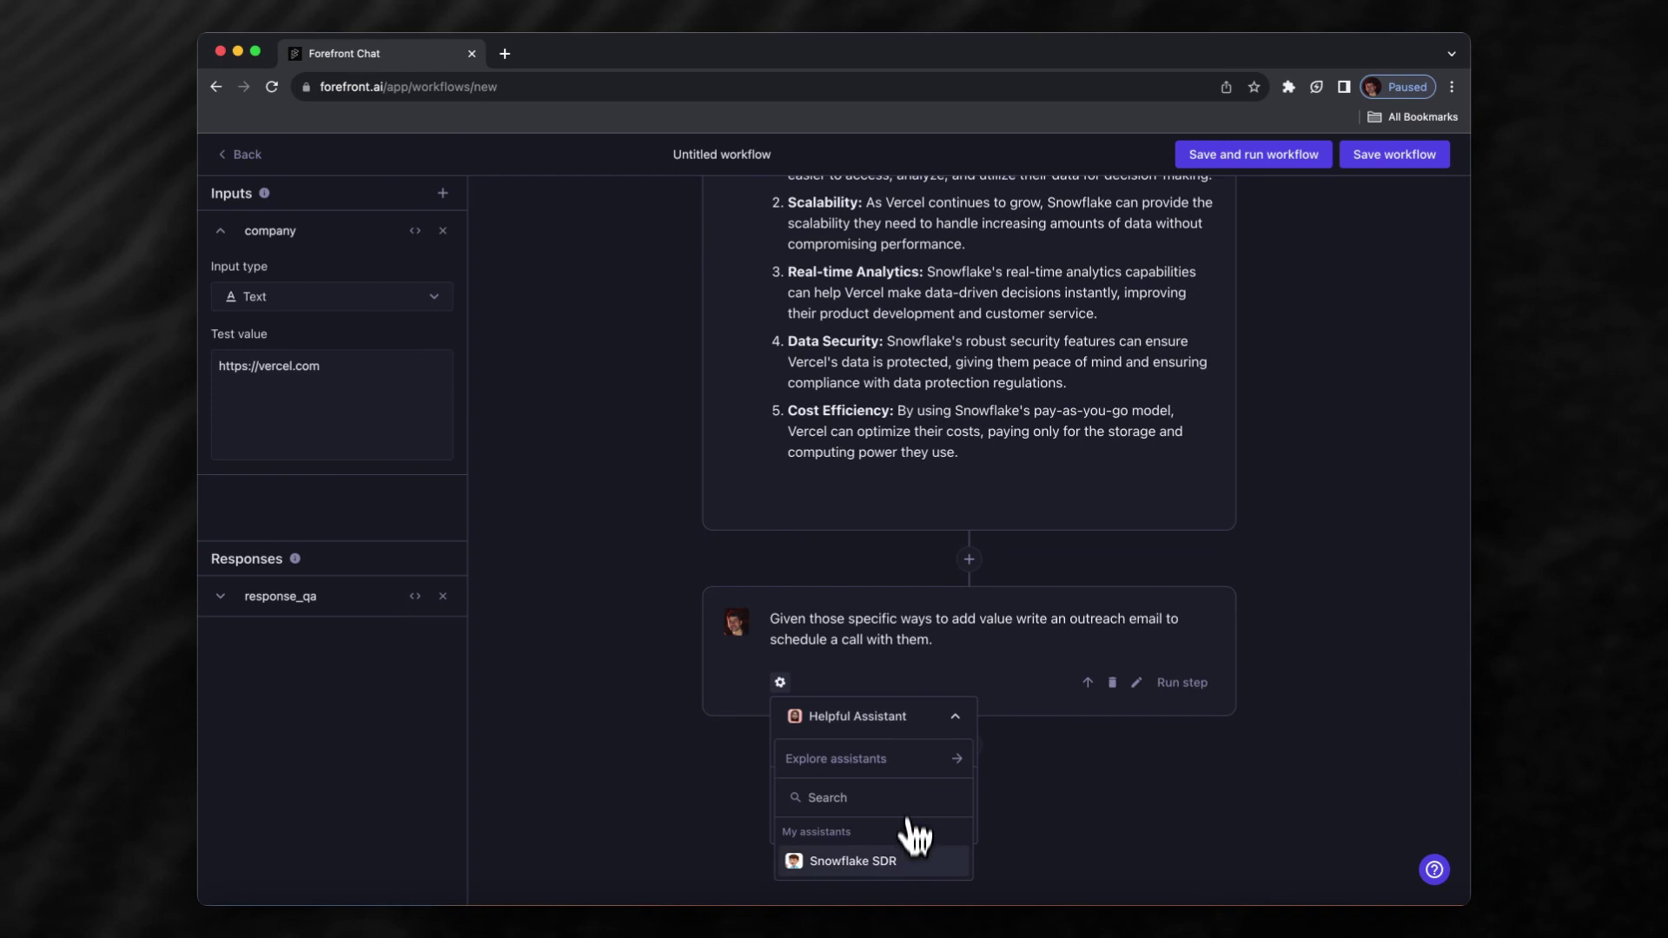
left_click(902, 860)
left_click(905, 642)
left_click(1180, 683)
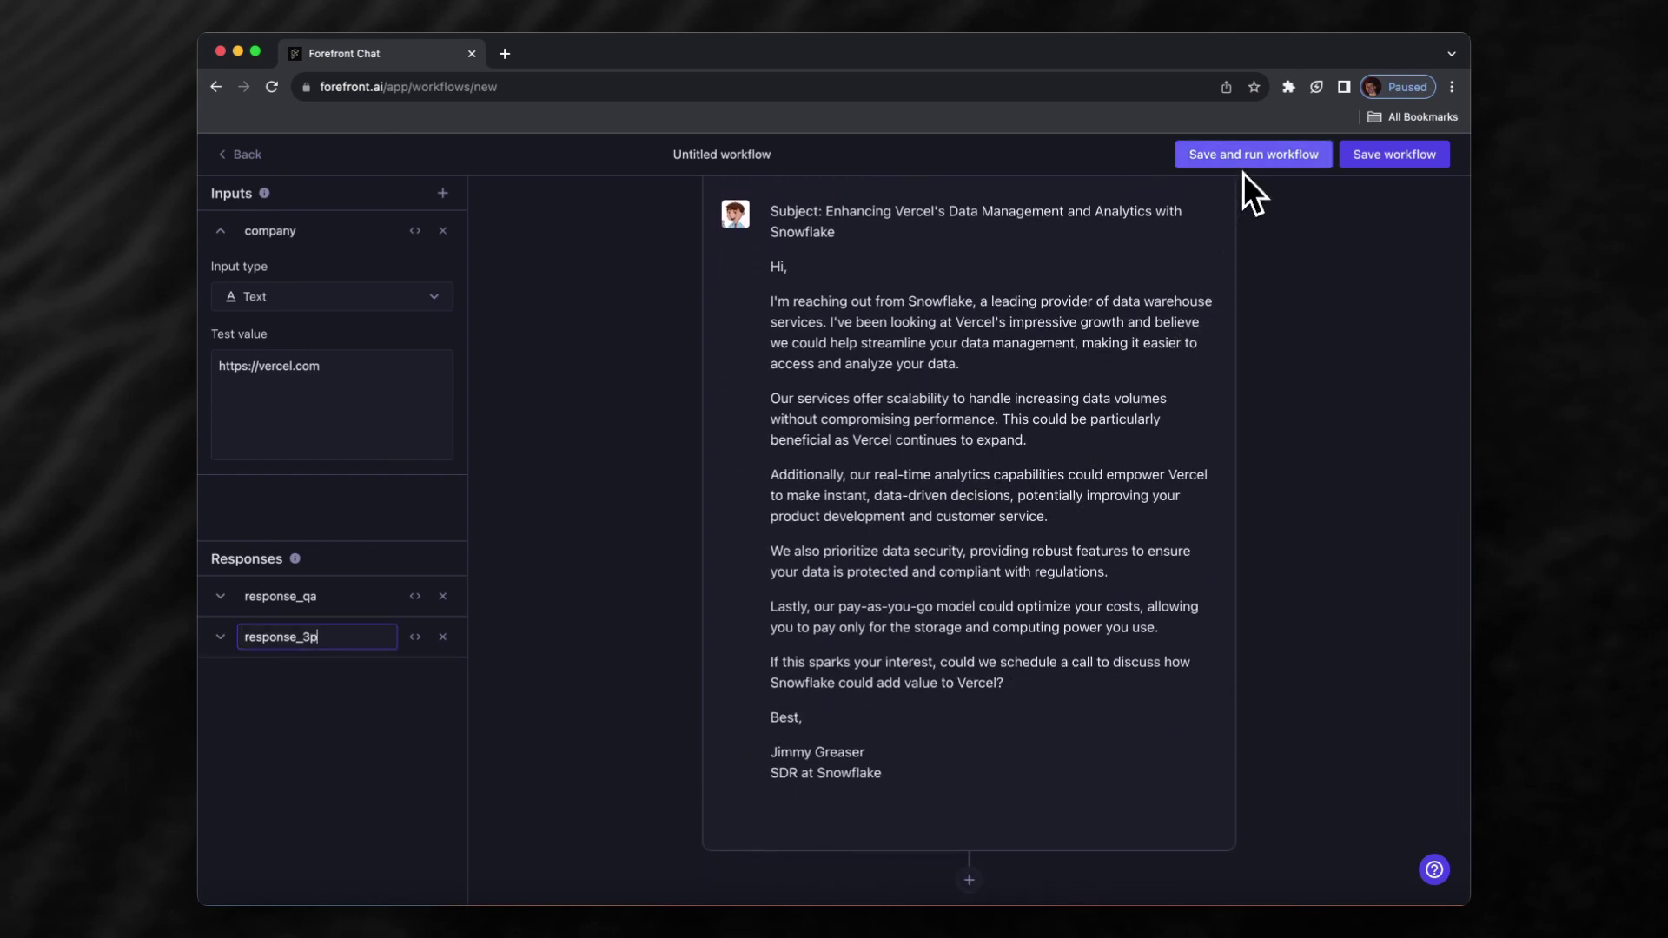
- Rename the workflow to 'Snowflake SDR Outreach' and save it
left_click(739, 154)
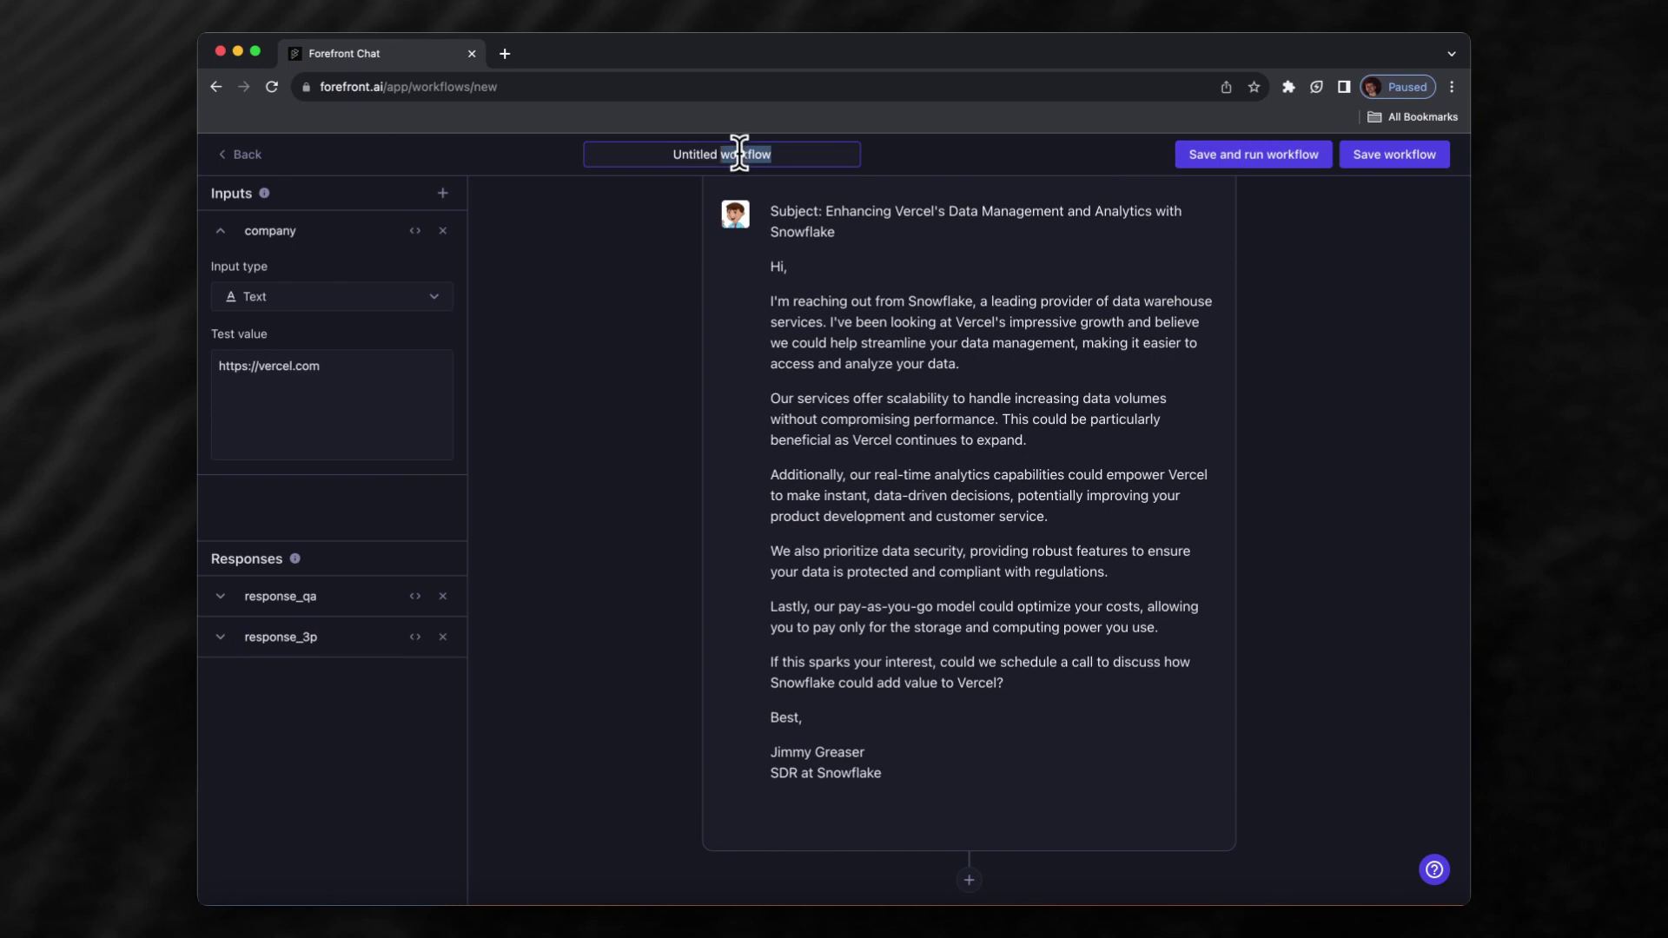
type("Snowflake SDR Outreach")
left_click(1249, 165)
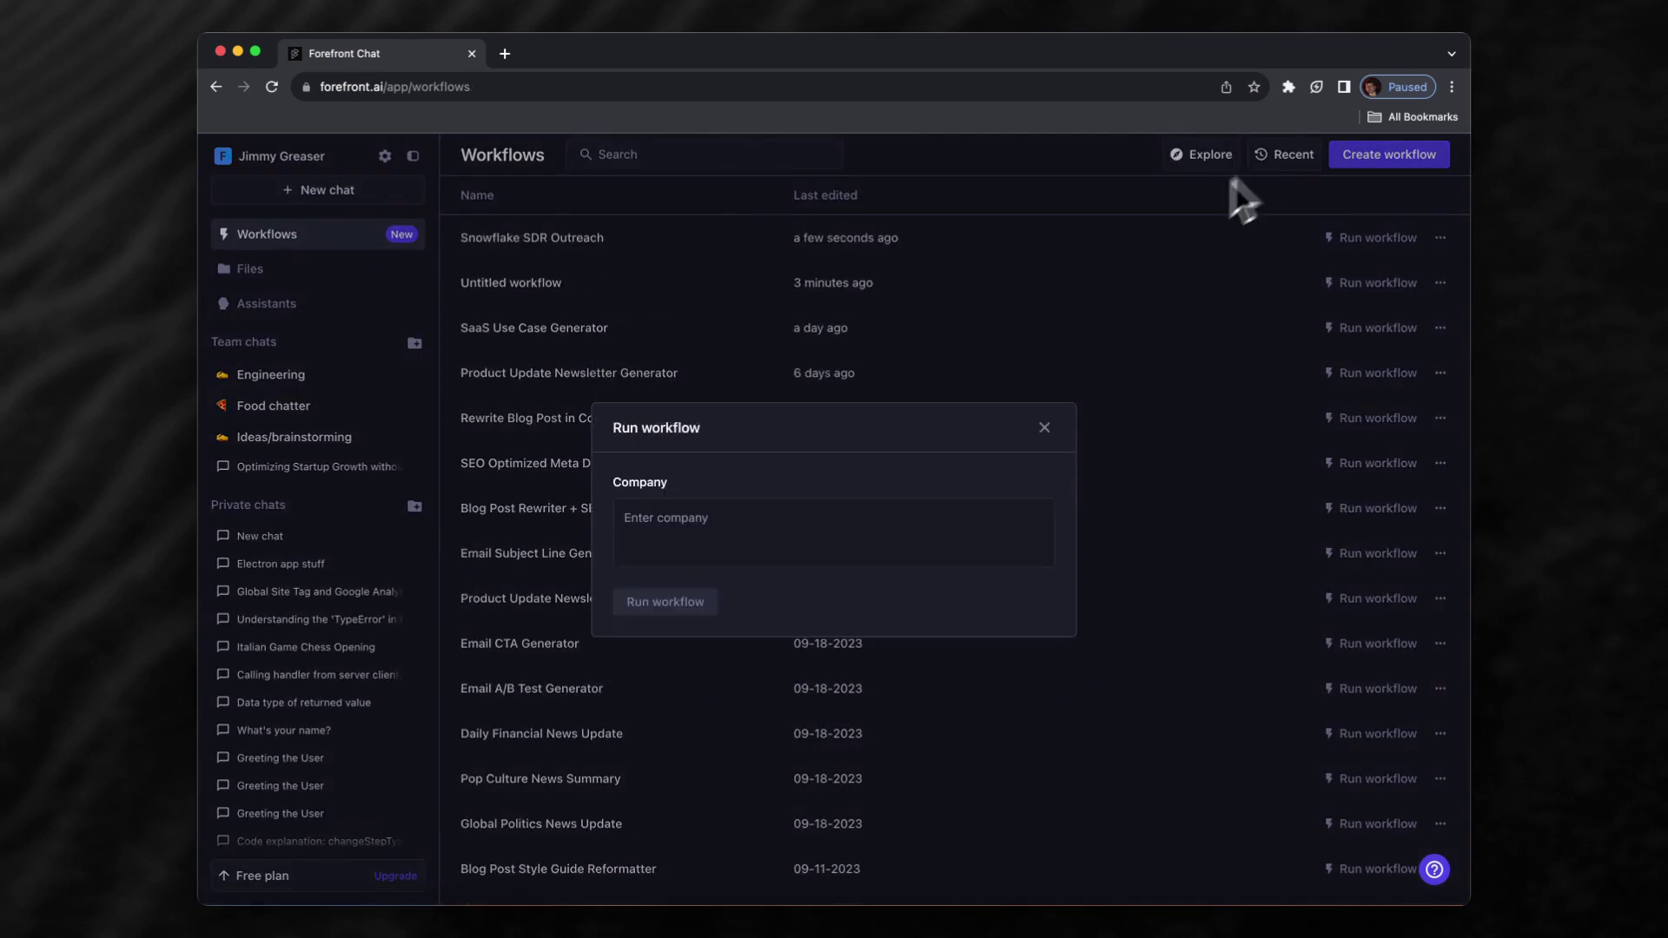
left_click(759, 538)
type("https://ap")
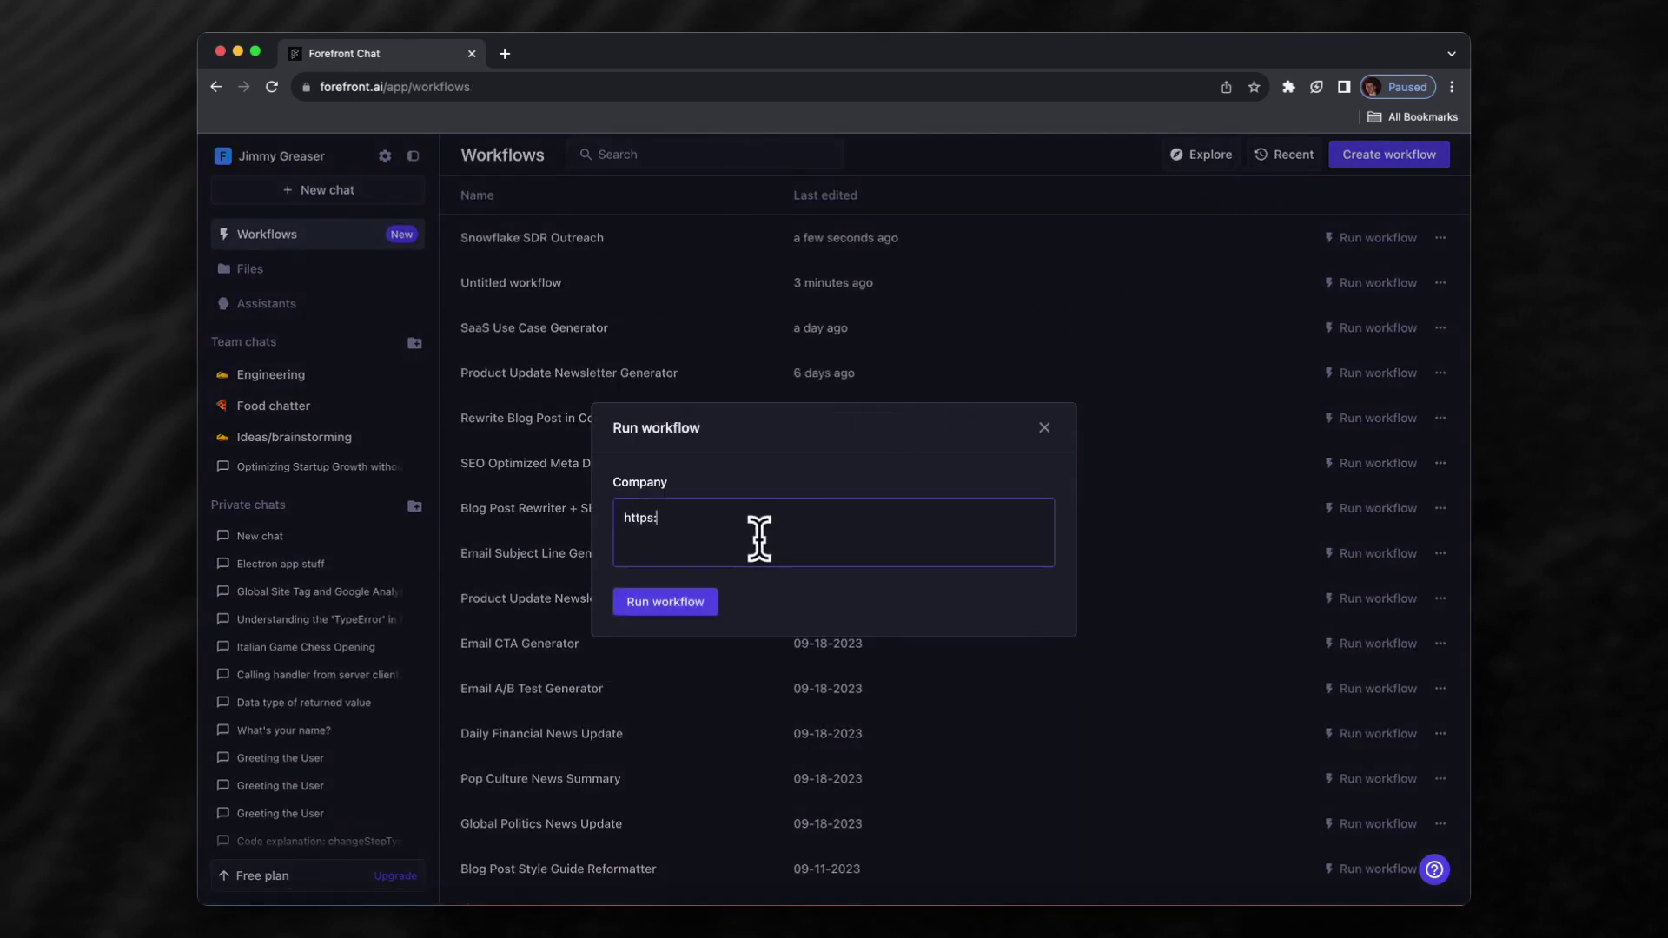
type("ollo.io")
left_click(691, 604)
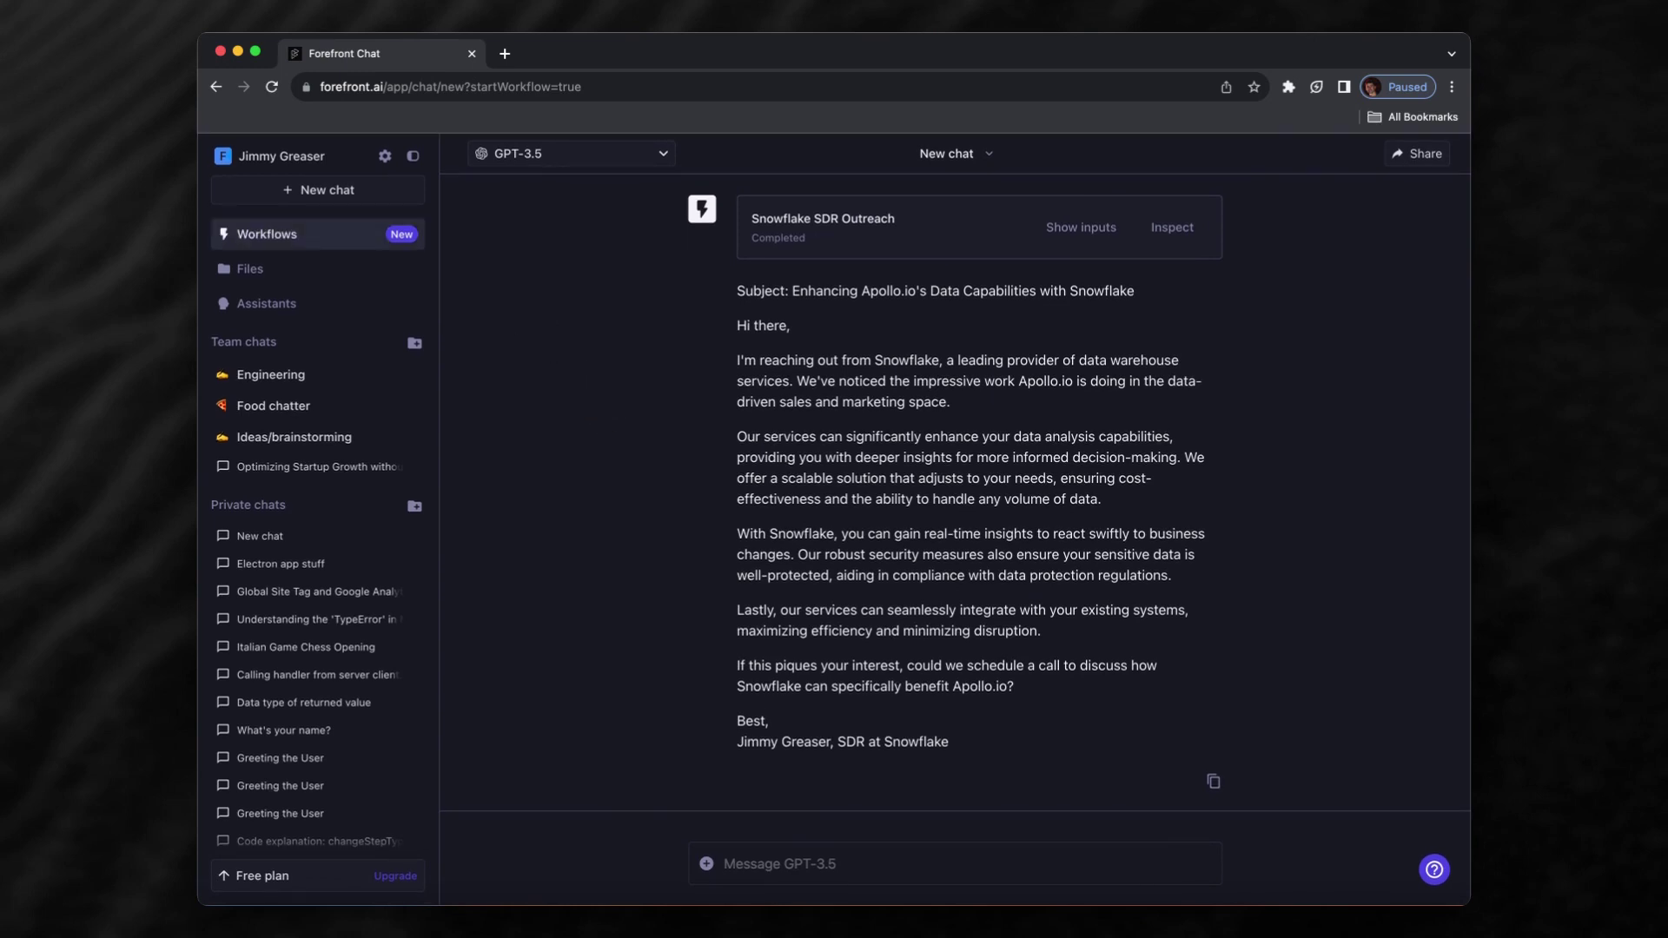
- Create a new workflow titled 'Financial News Summarizer' and add an empty message step
left_click(373, 252)
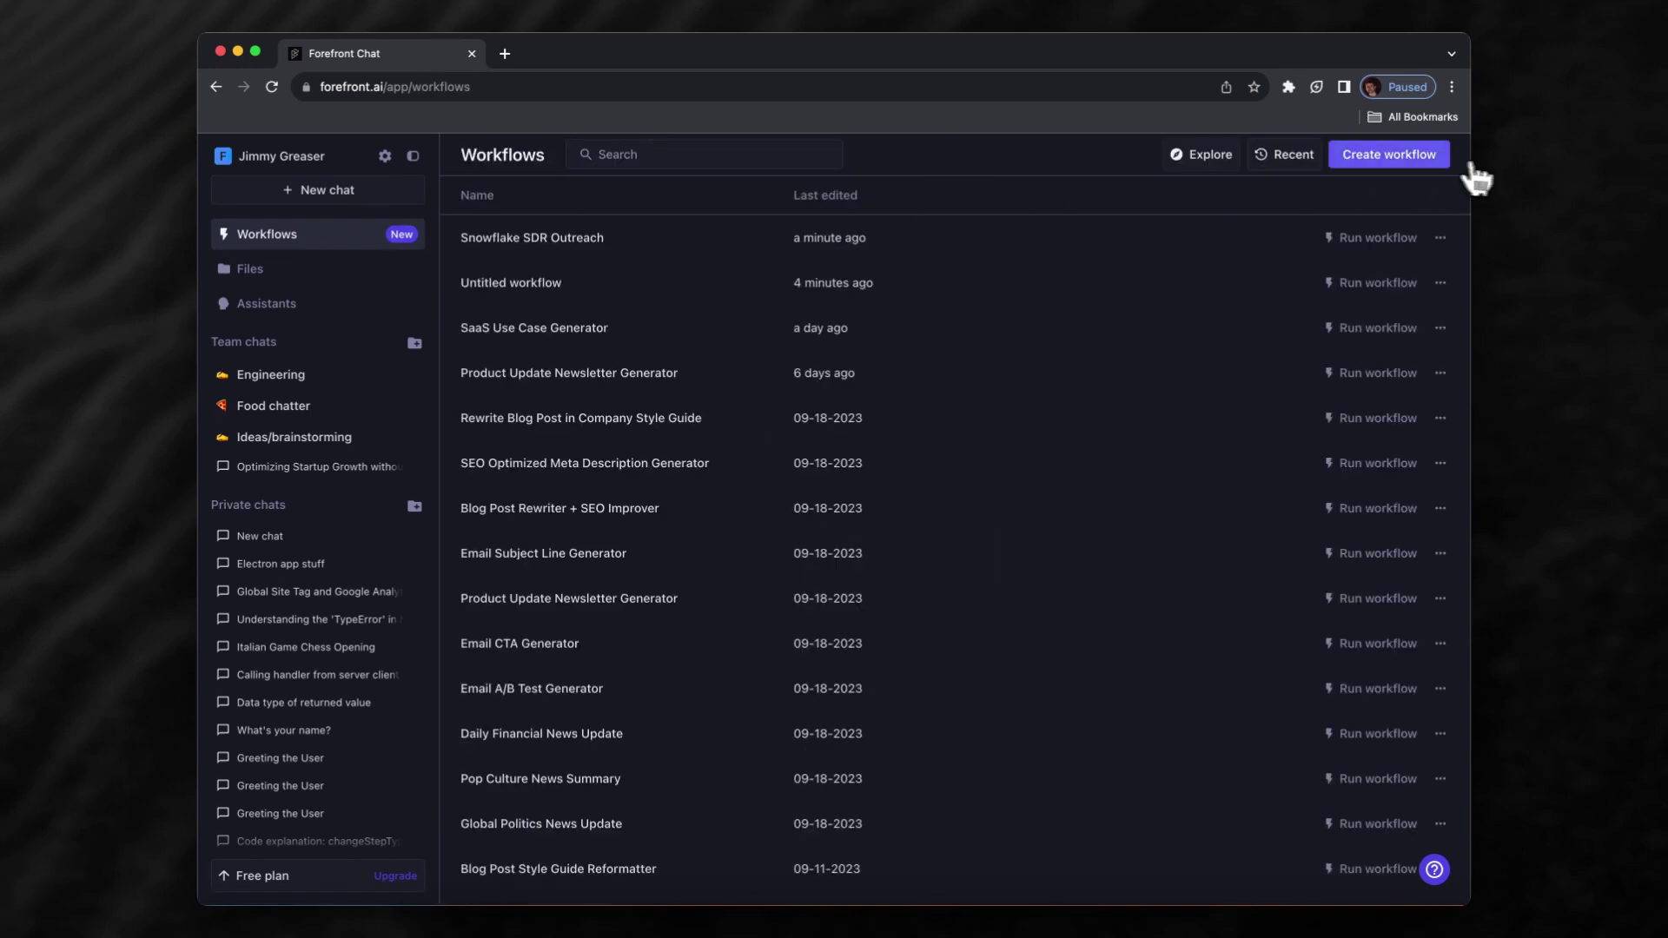
left_click(1381, 156)
left_click(854, 154)
type("F")
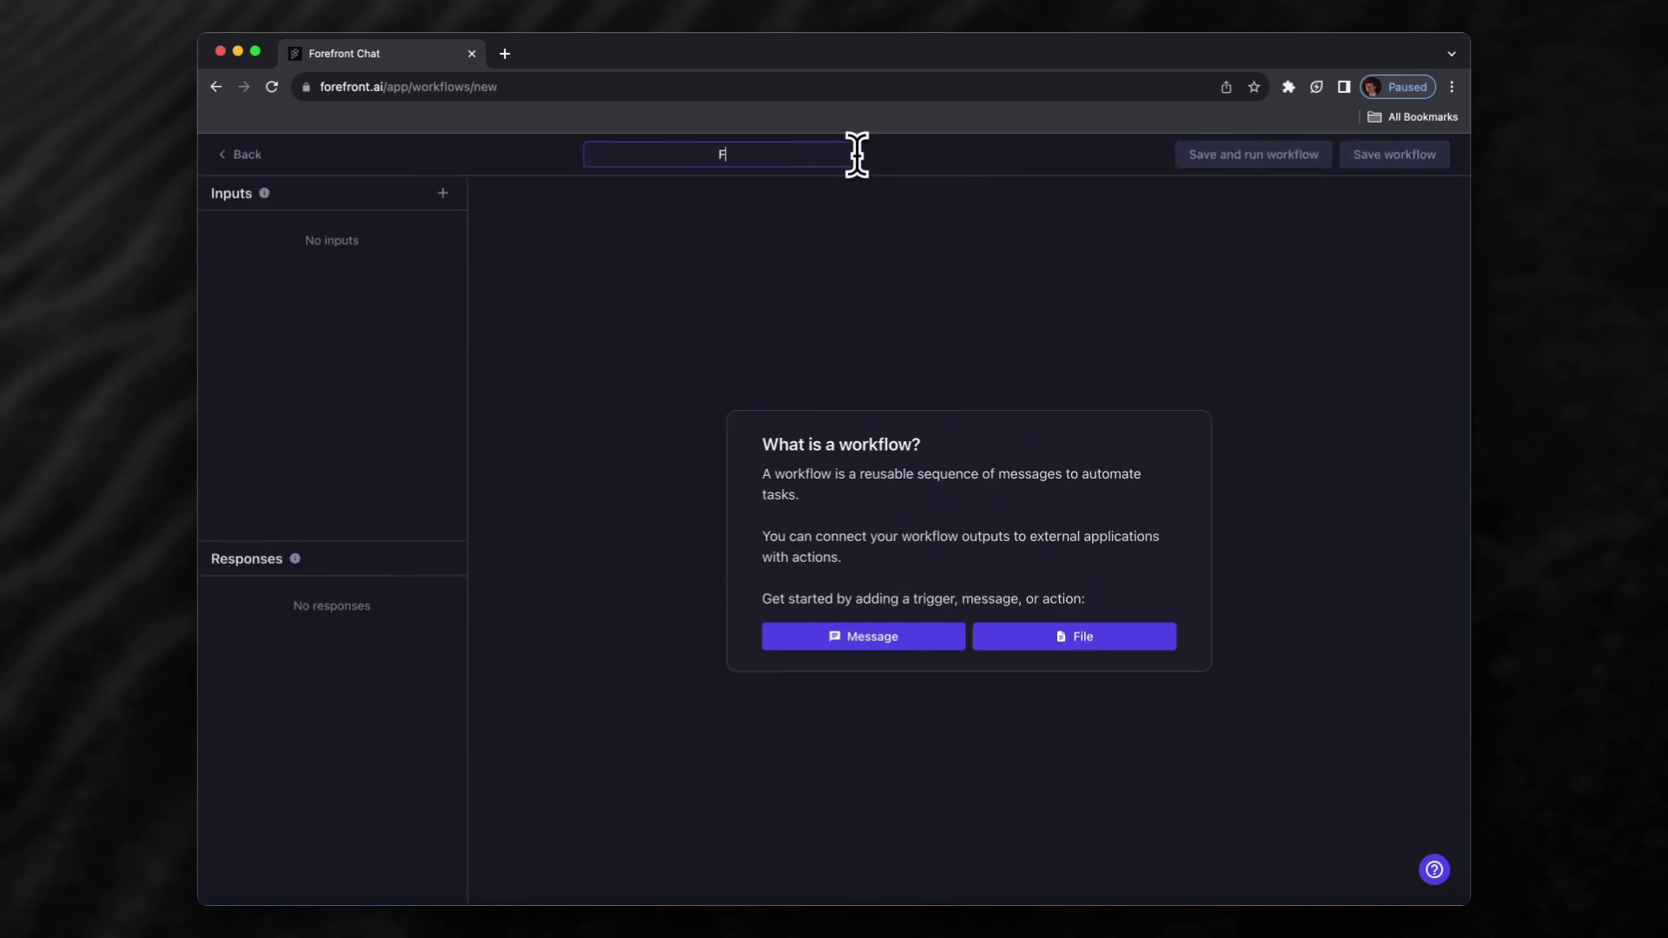
type("inancial News Summarizer")
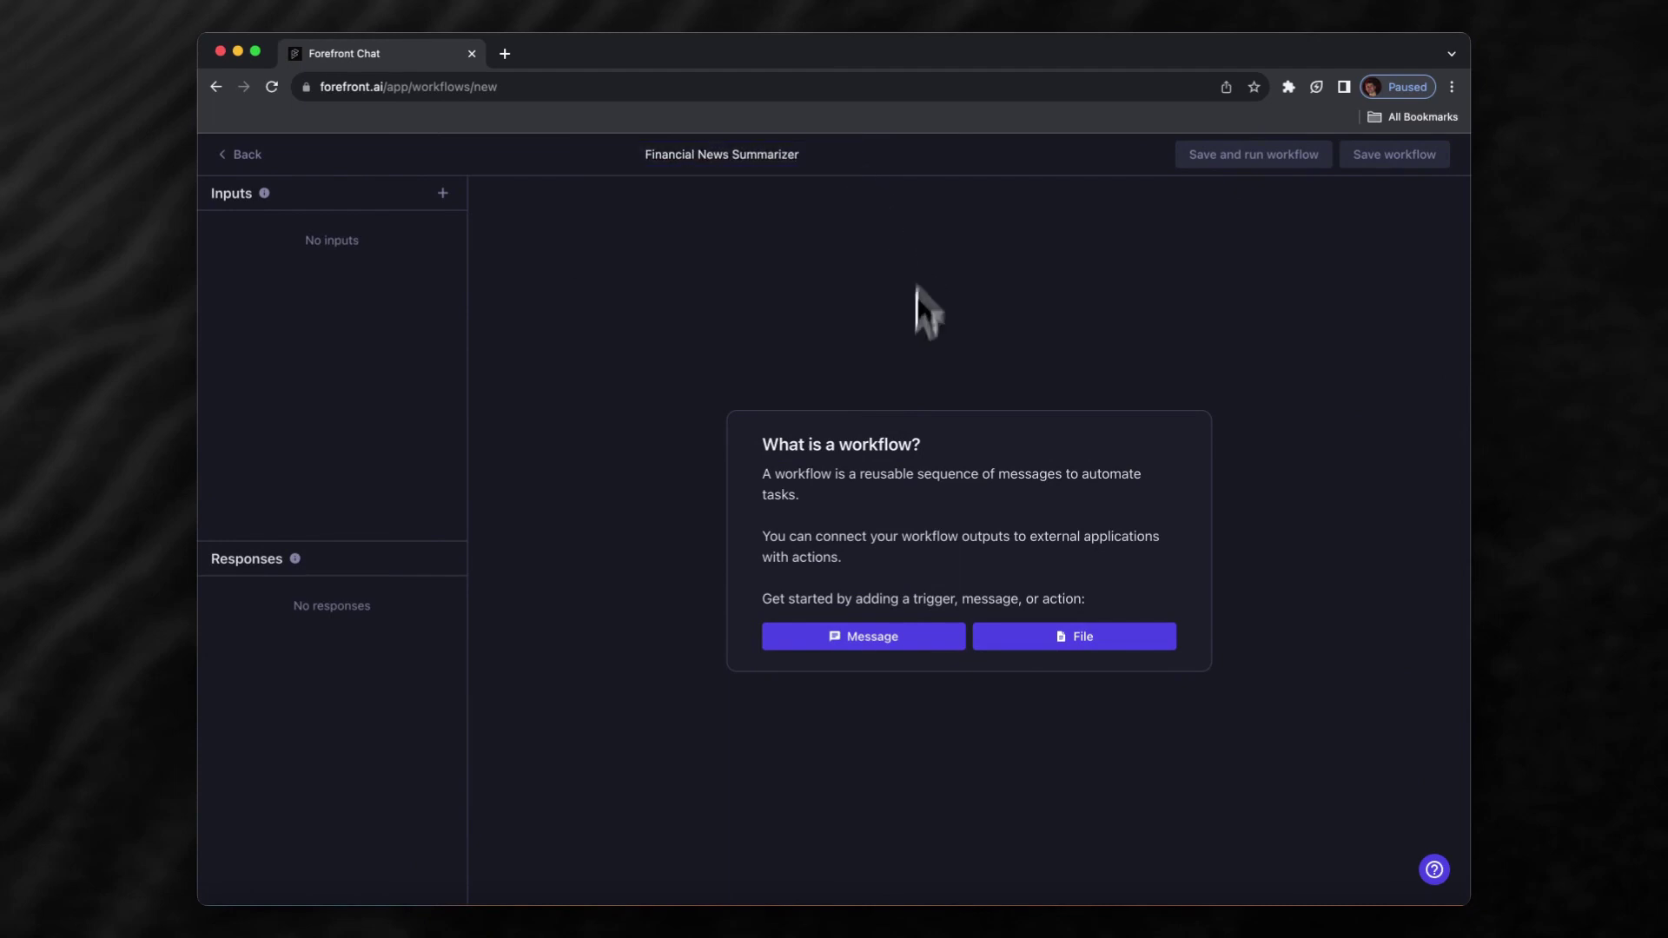
left_click(865, 635)
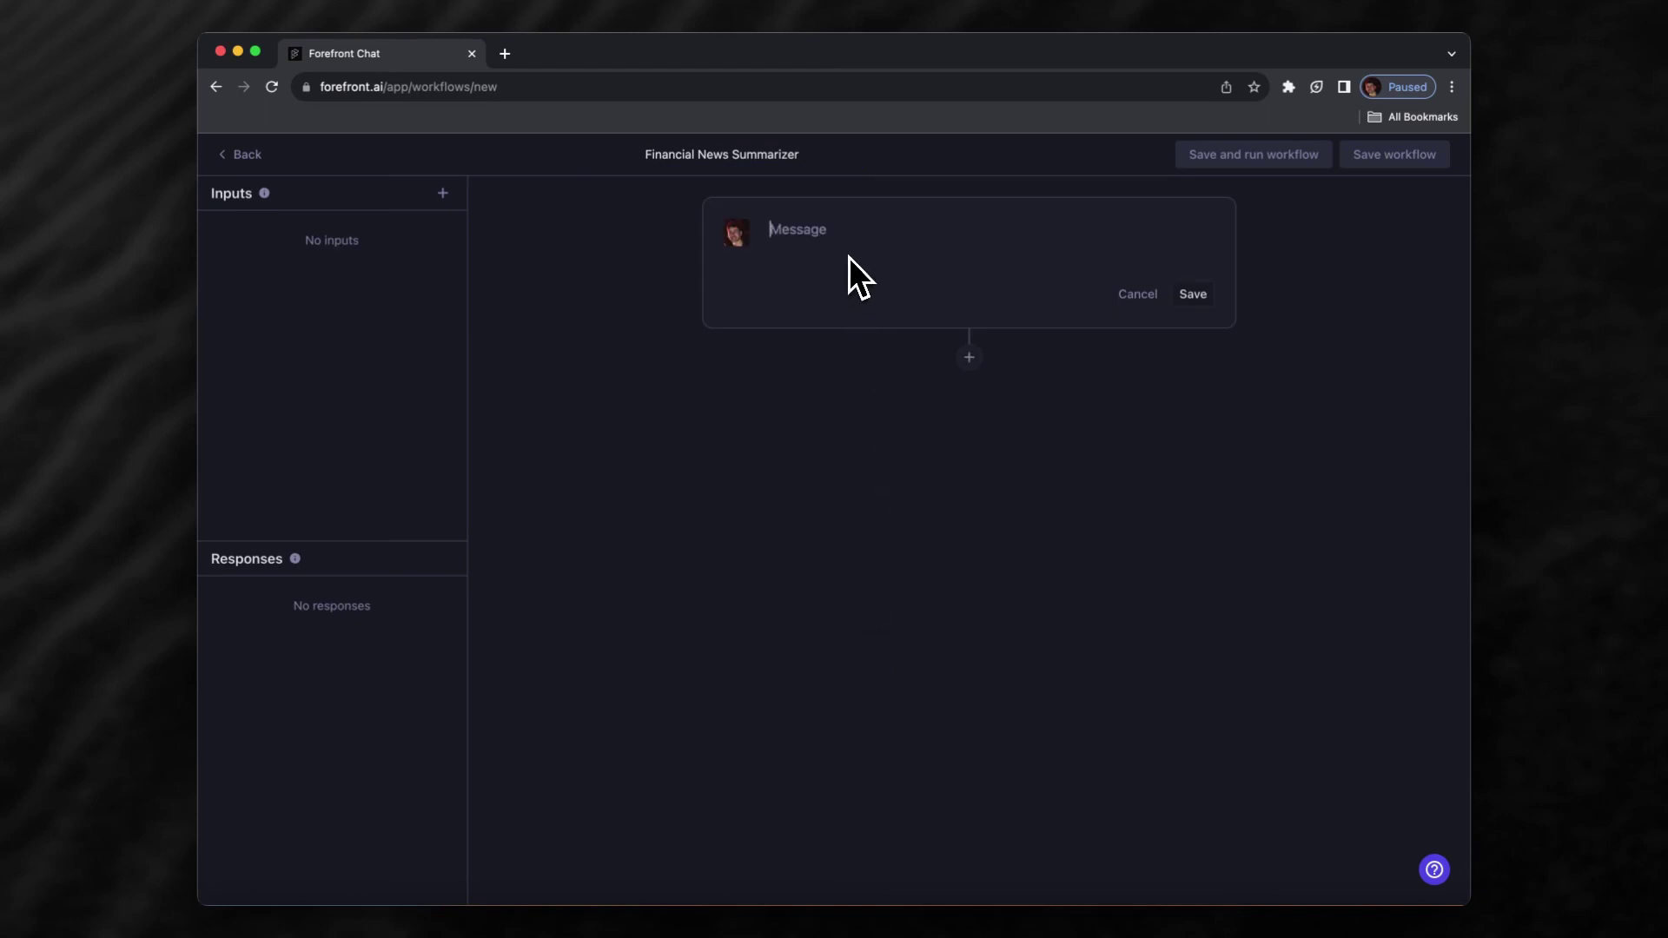
- Save the step 'What is the latest public market news?' with internet browsing on, and run it
type("What is the latest public mark")
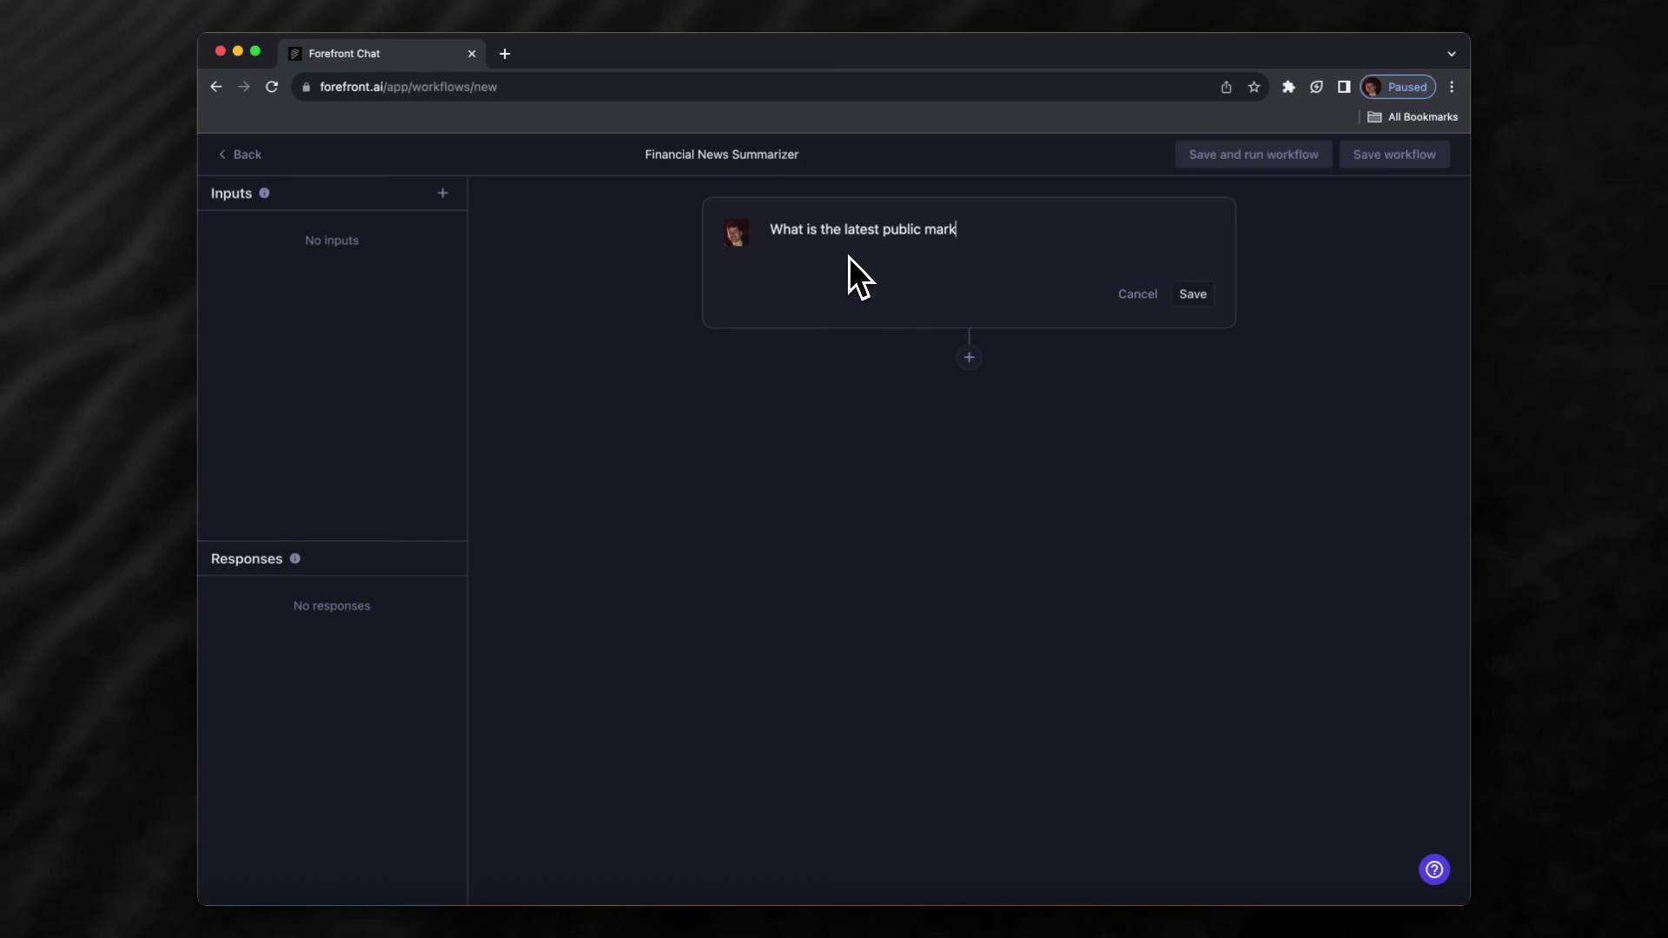
type("et news?")
left_click(1193, 294)
left_click(780, 271)
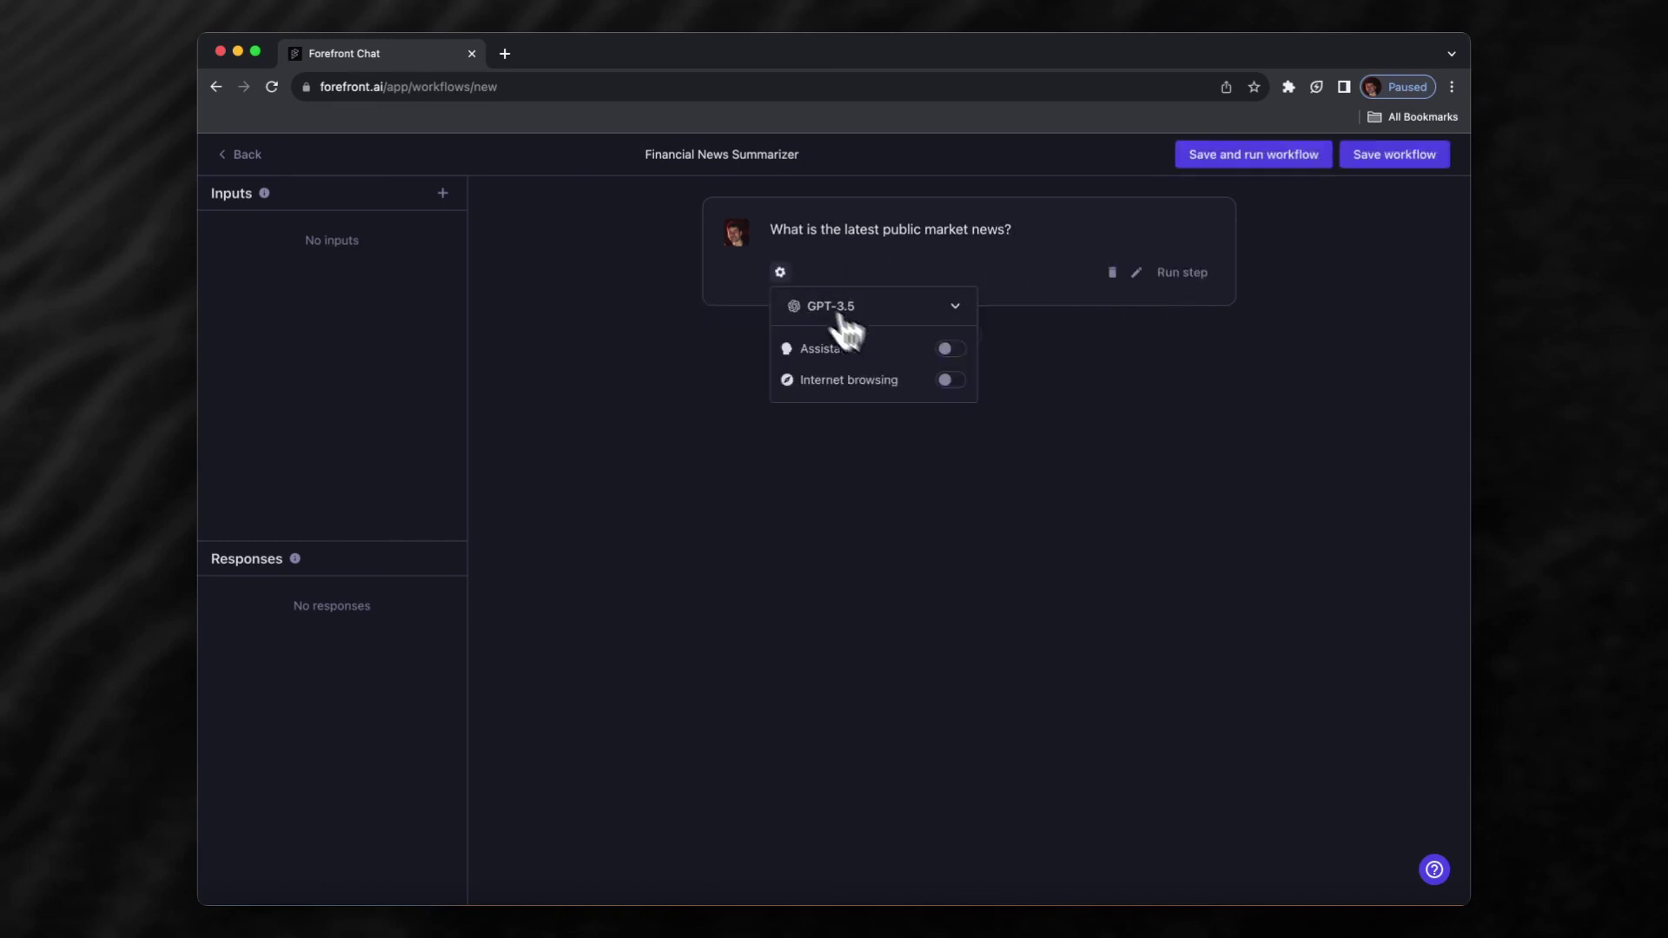
left_click(951, 379)
left_click(903, 317)
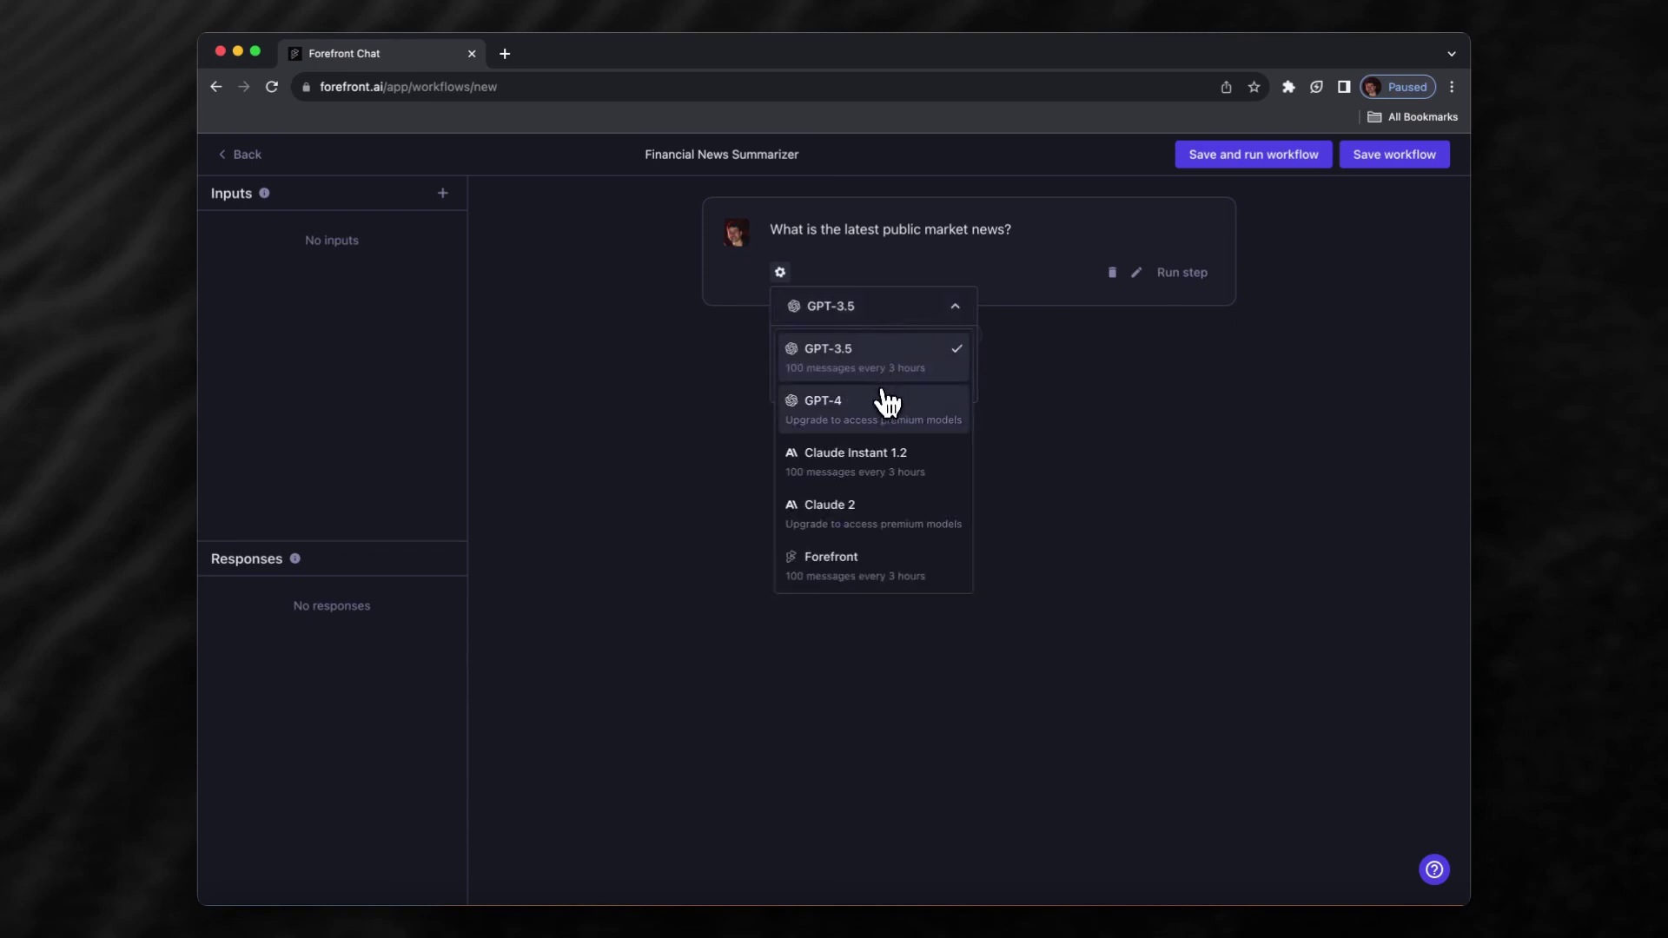
left_click(1031, 323)
left_click(1127, 265)
left_click(1182, 273)
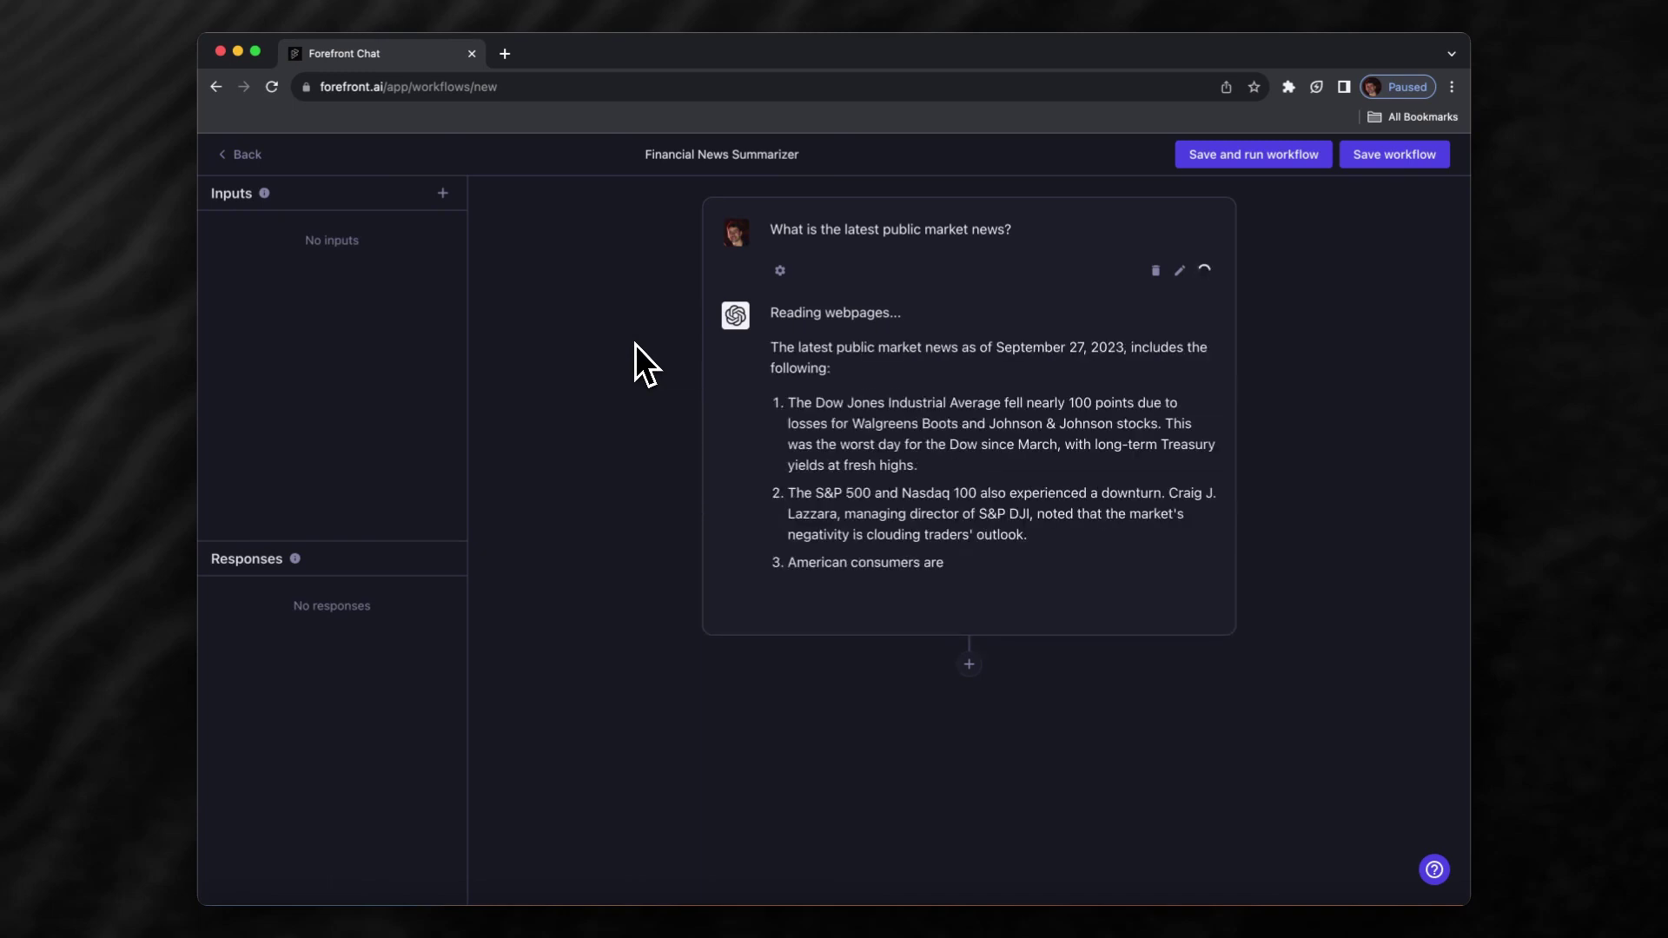
- Add a second message step 'Summarize that information into a daily briefing format.' and save it
scroll(634, 344, "down", 3)
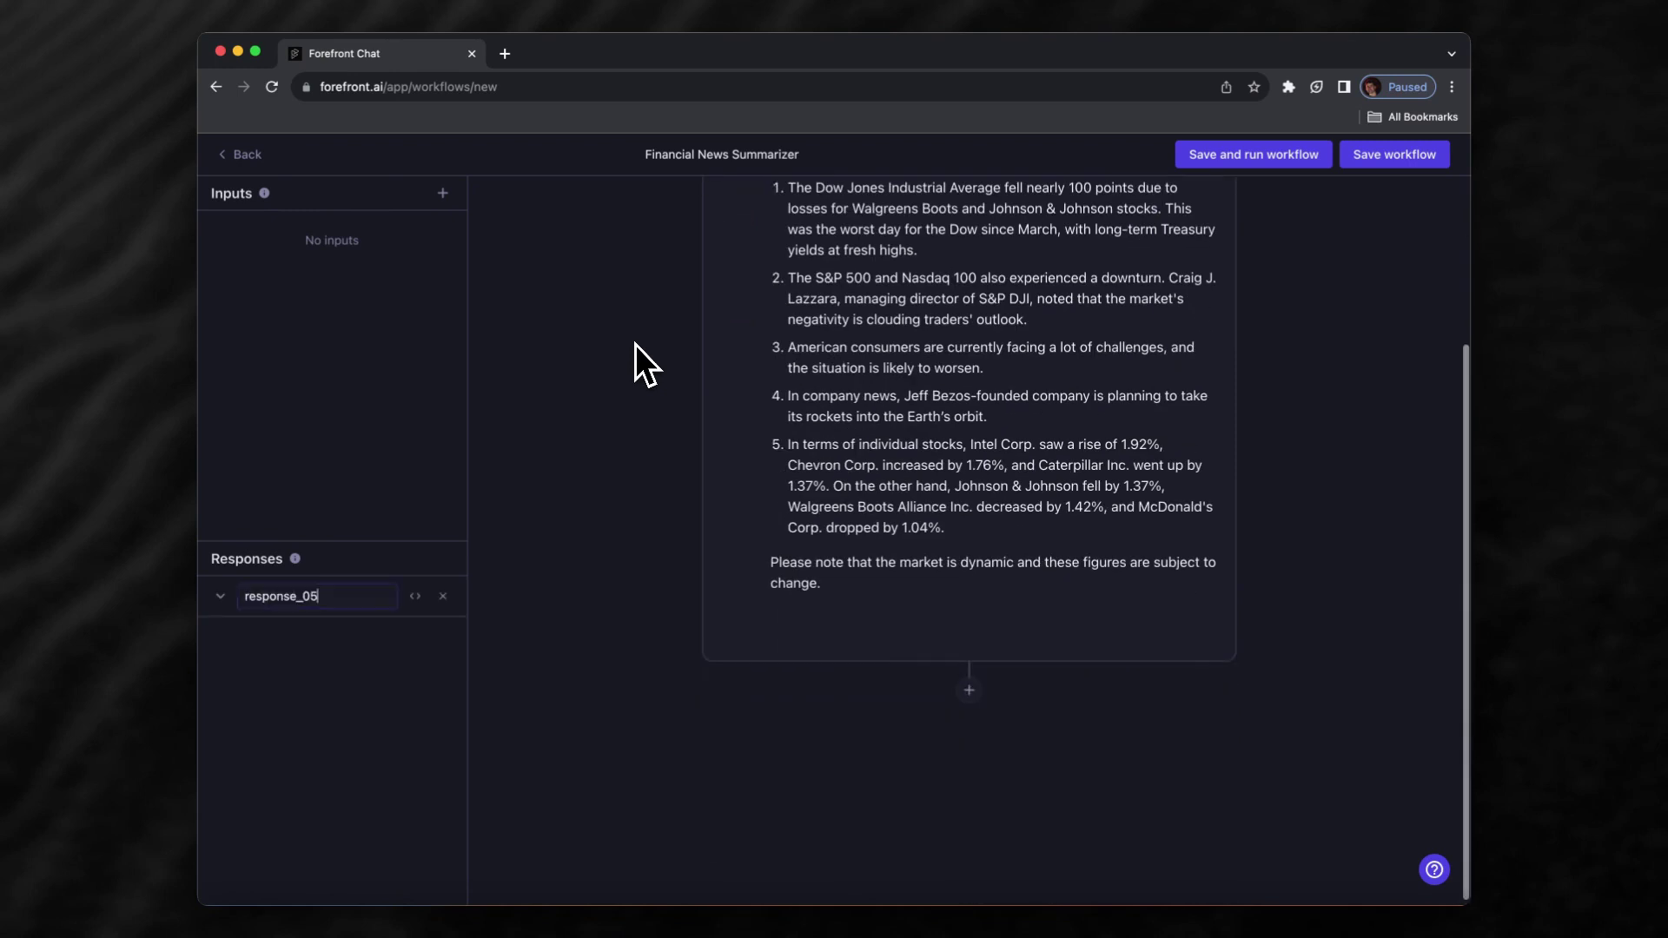
left_click(969, 690)
left_click(977, 731)
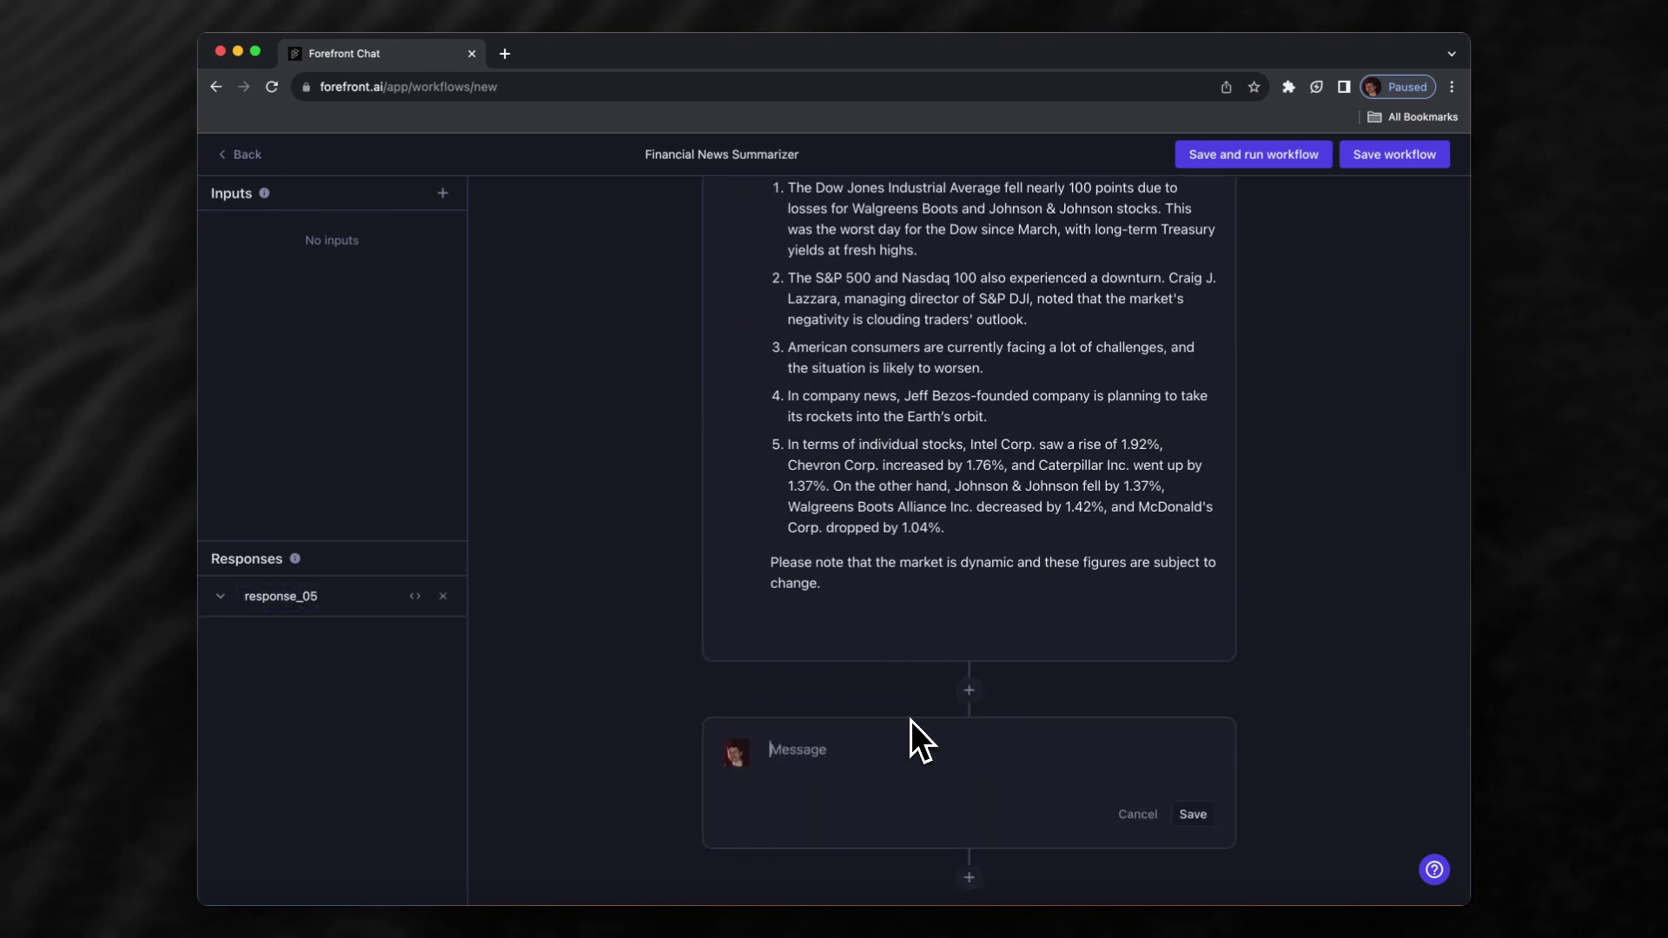
type("Summarize that information into a d")
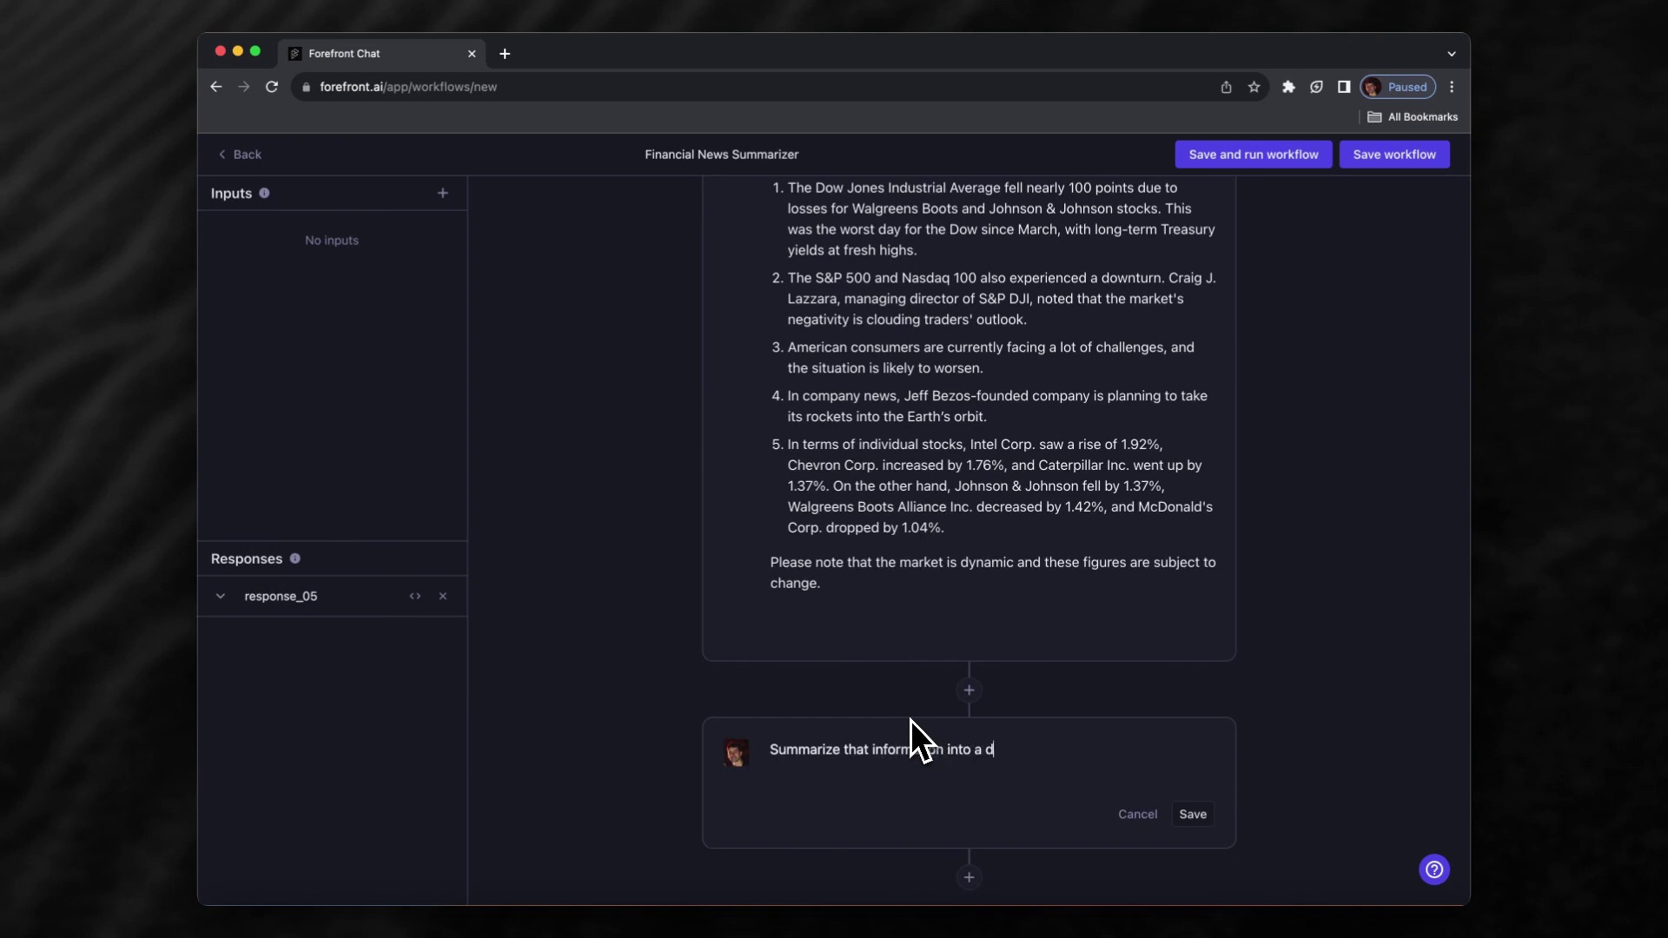
type("aily briefing format.")
left_click(1193, 813)
- Set the summary step's model to GPT-4
scroll(921, 733, "down", 2)
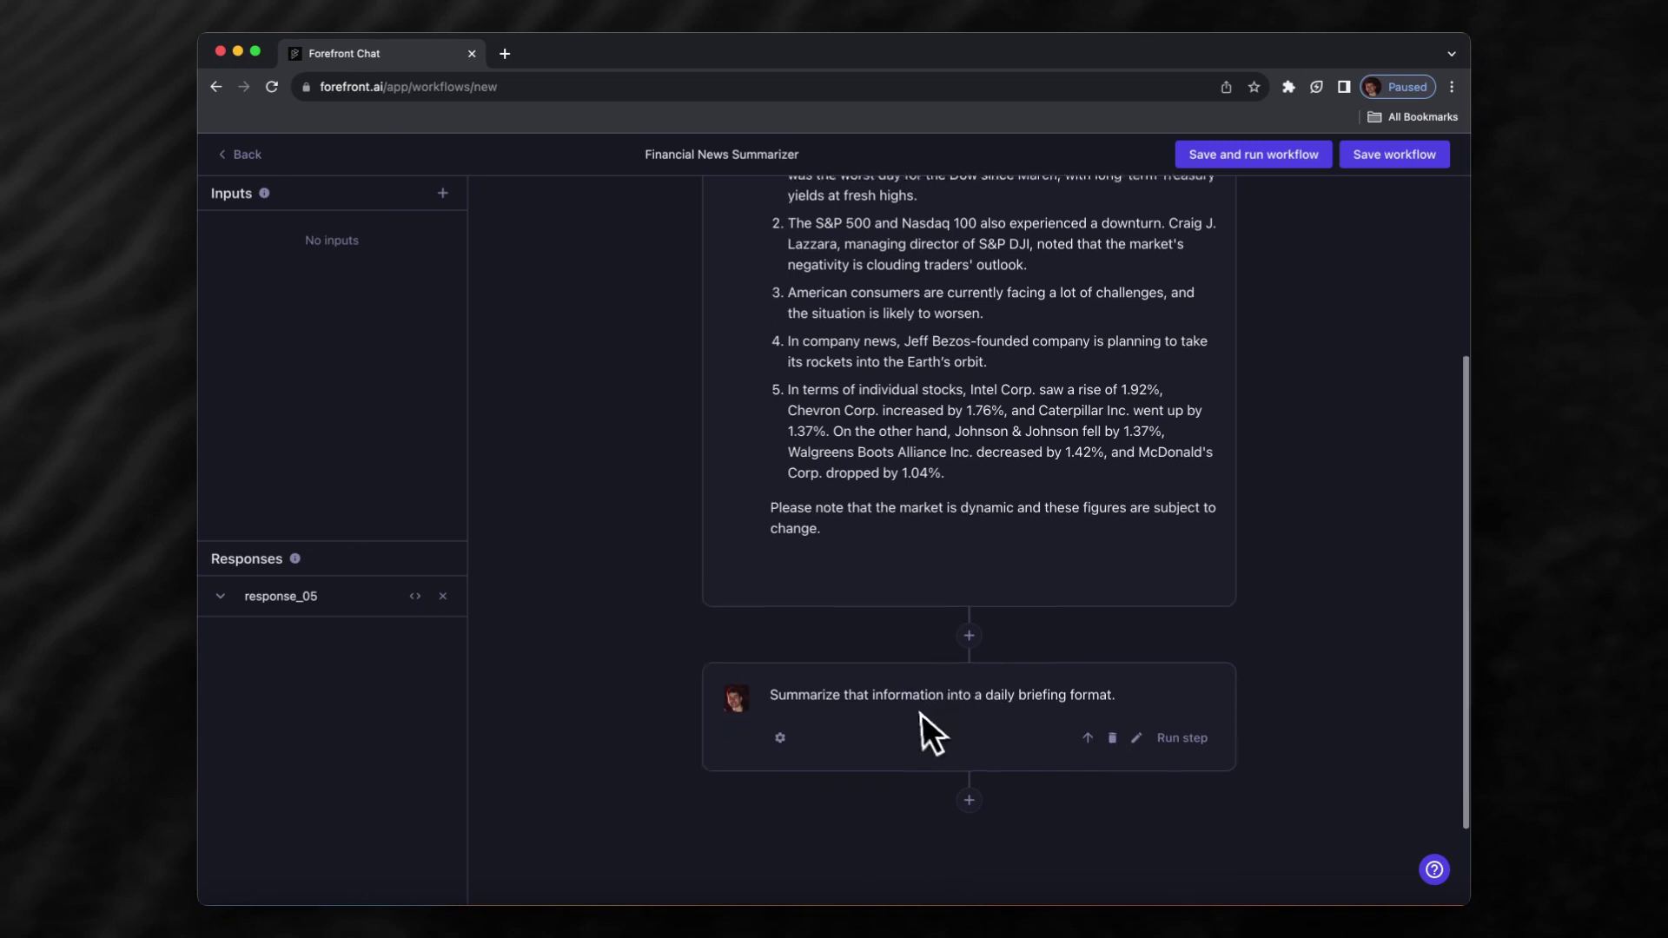
left_click(782, 720)
left_click(821, 754)
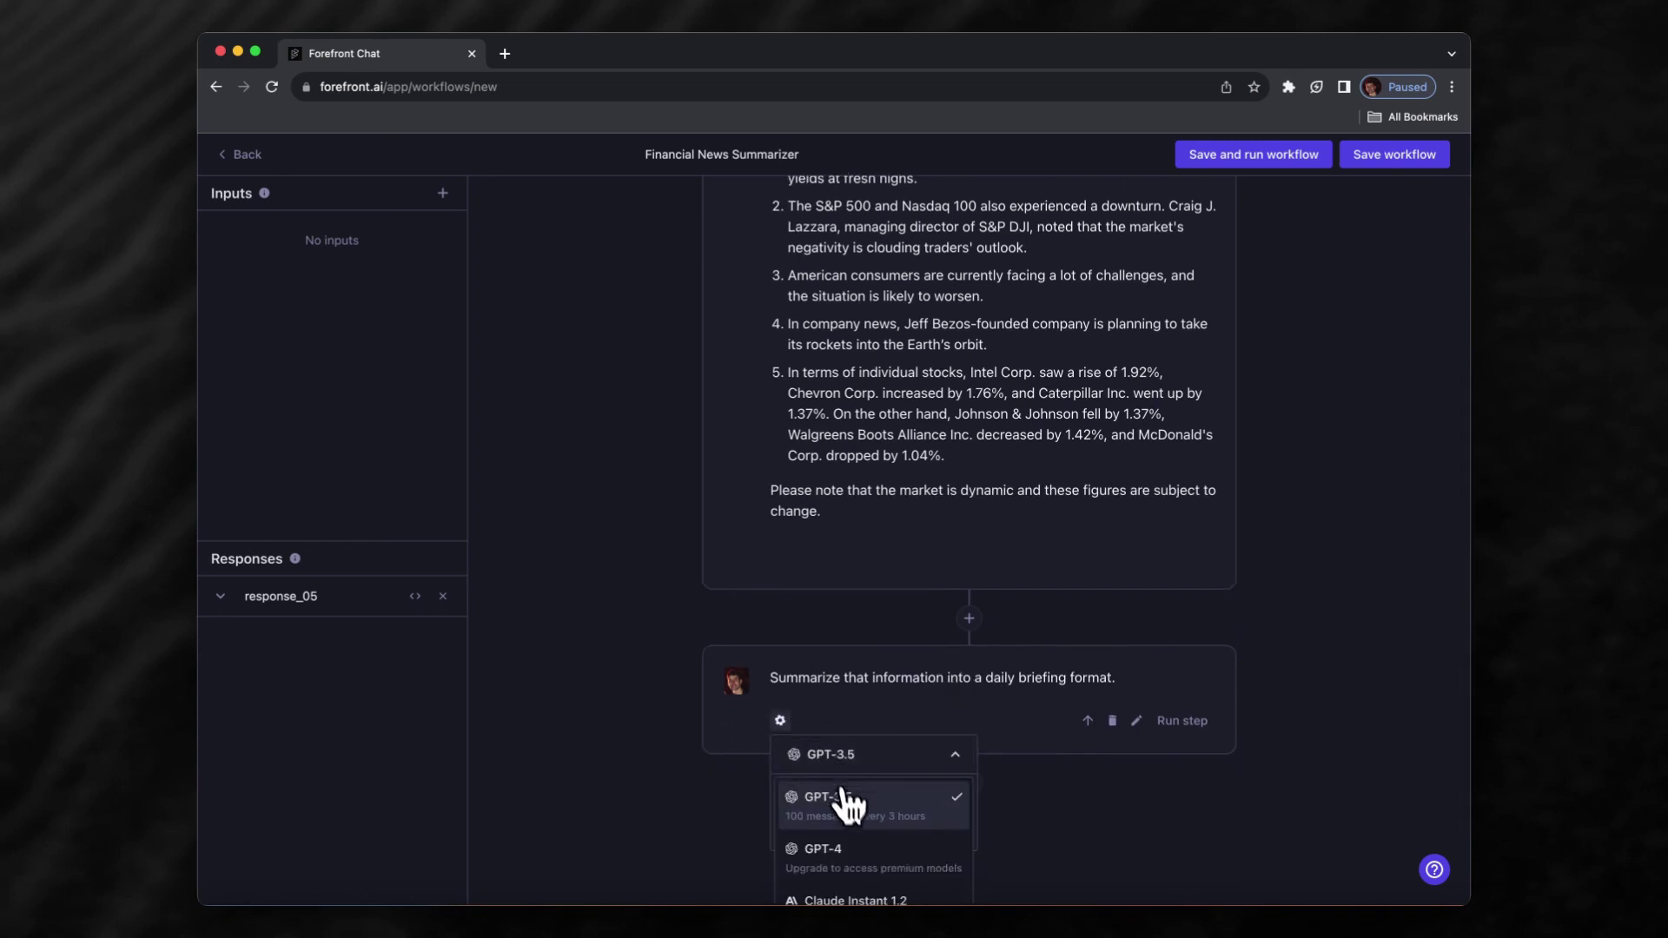
left_click(849, 797)
- Run the summary step for the September 27, 2023 briefing, then open and close Help & feedback
left_click(1164, 708)
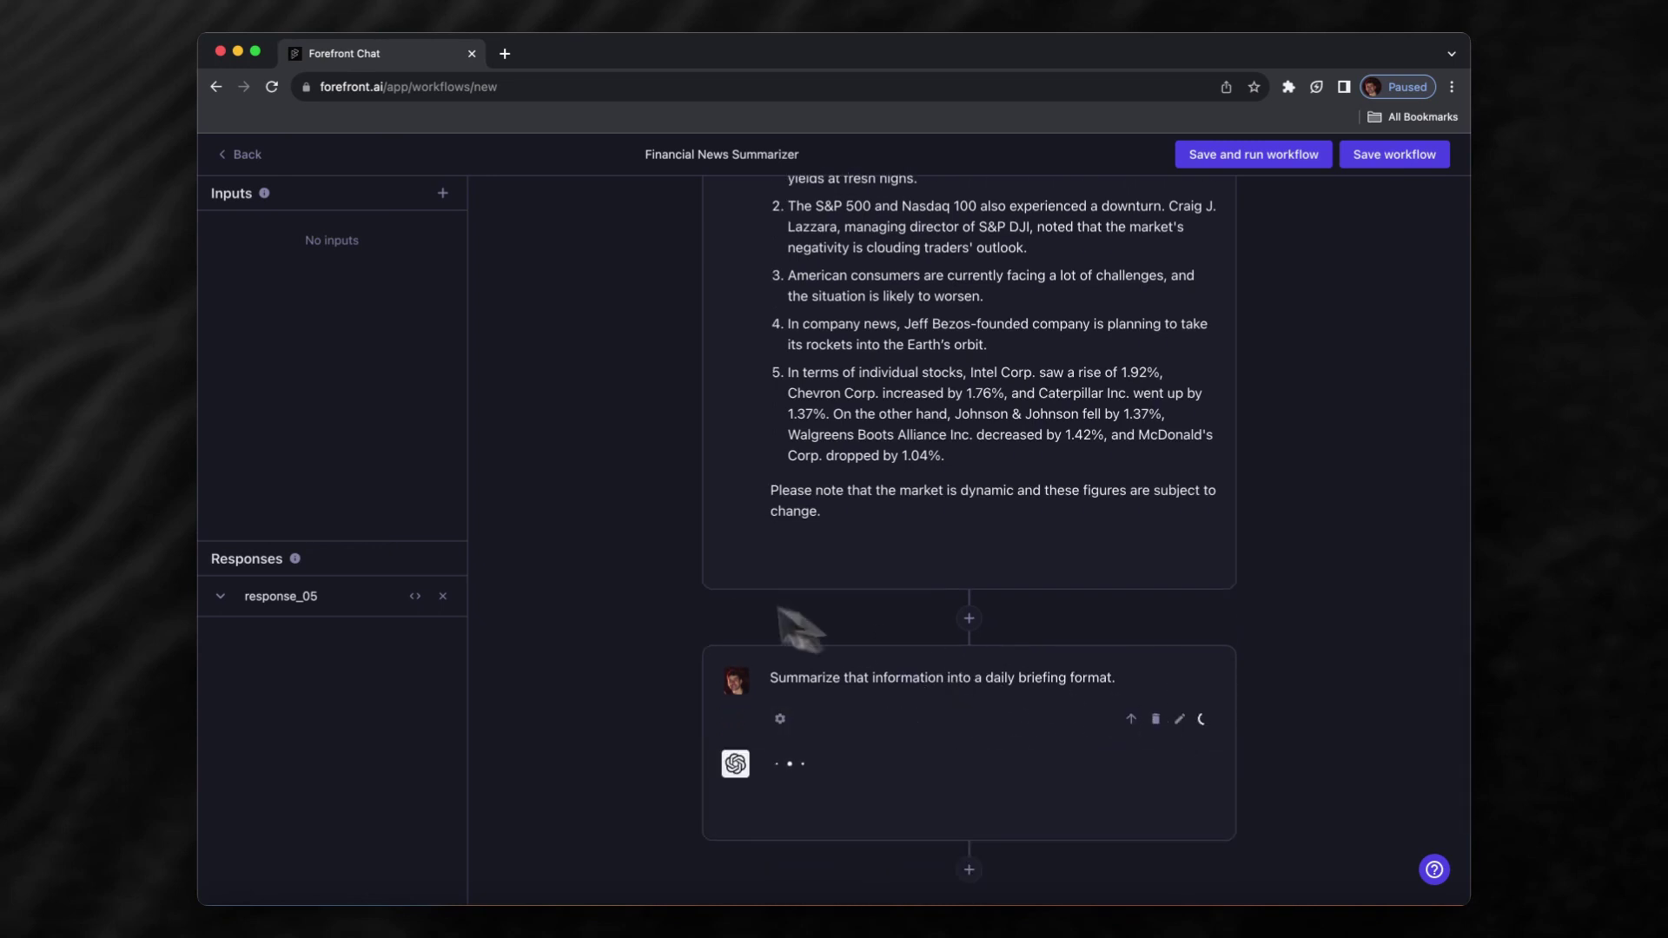
scroll(666, 581, "down", 4)
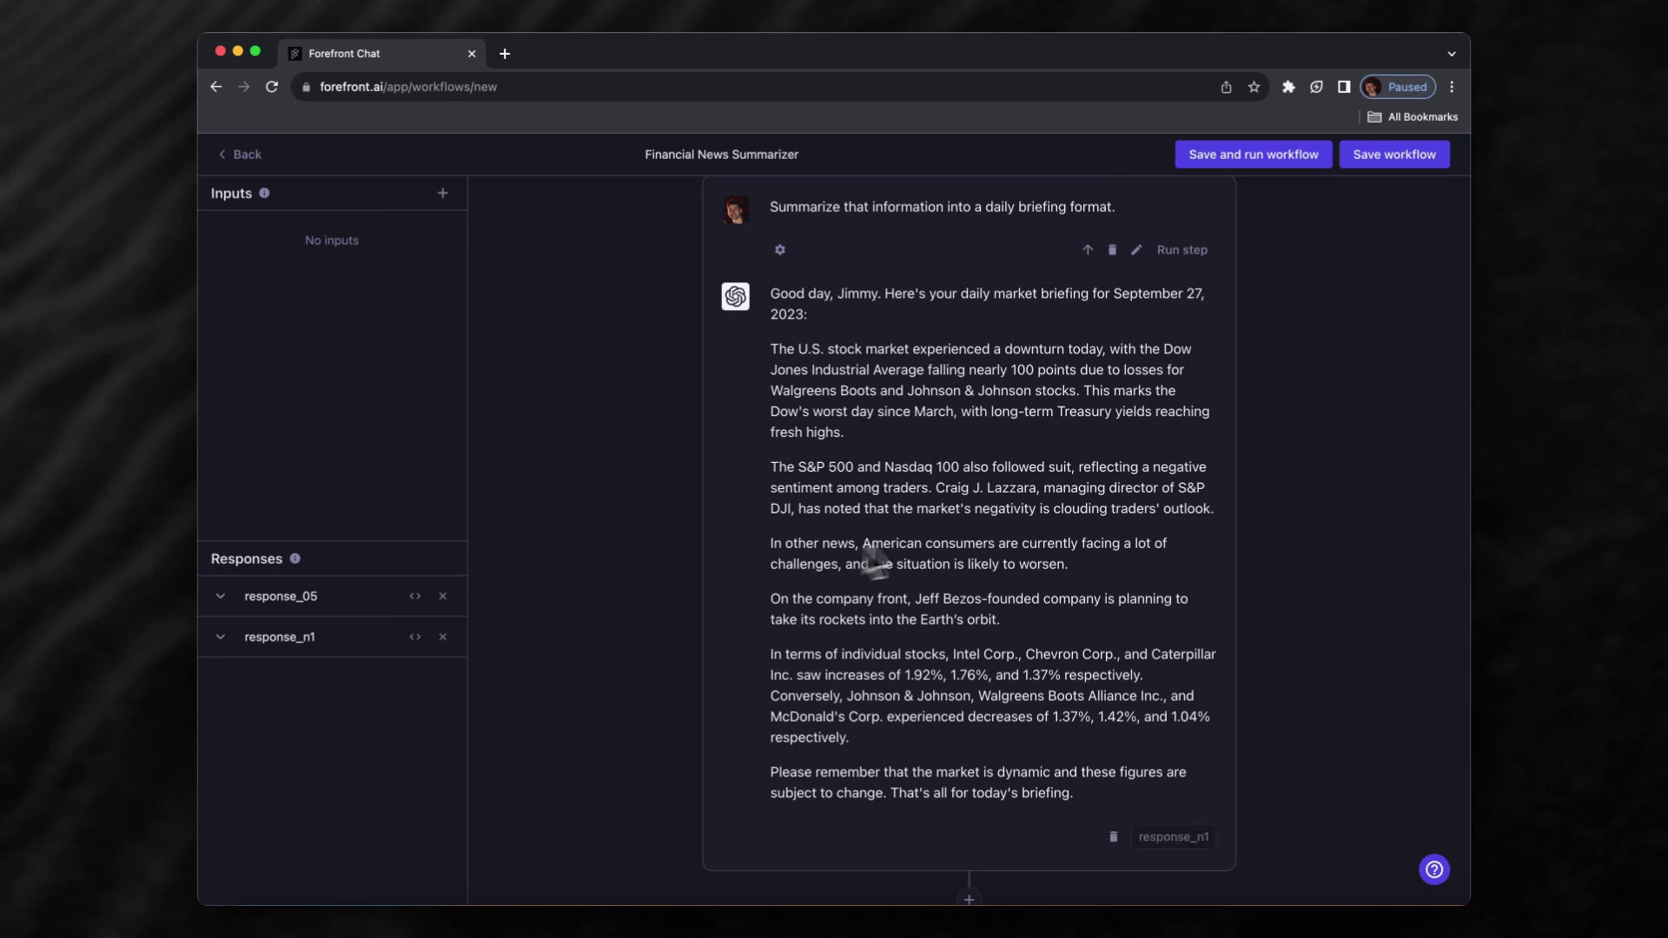
left_click(1434, 870)
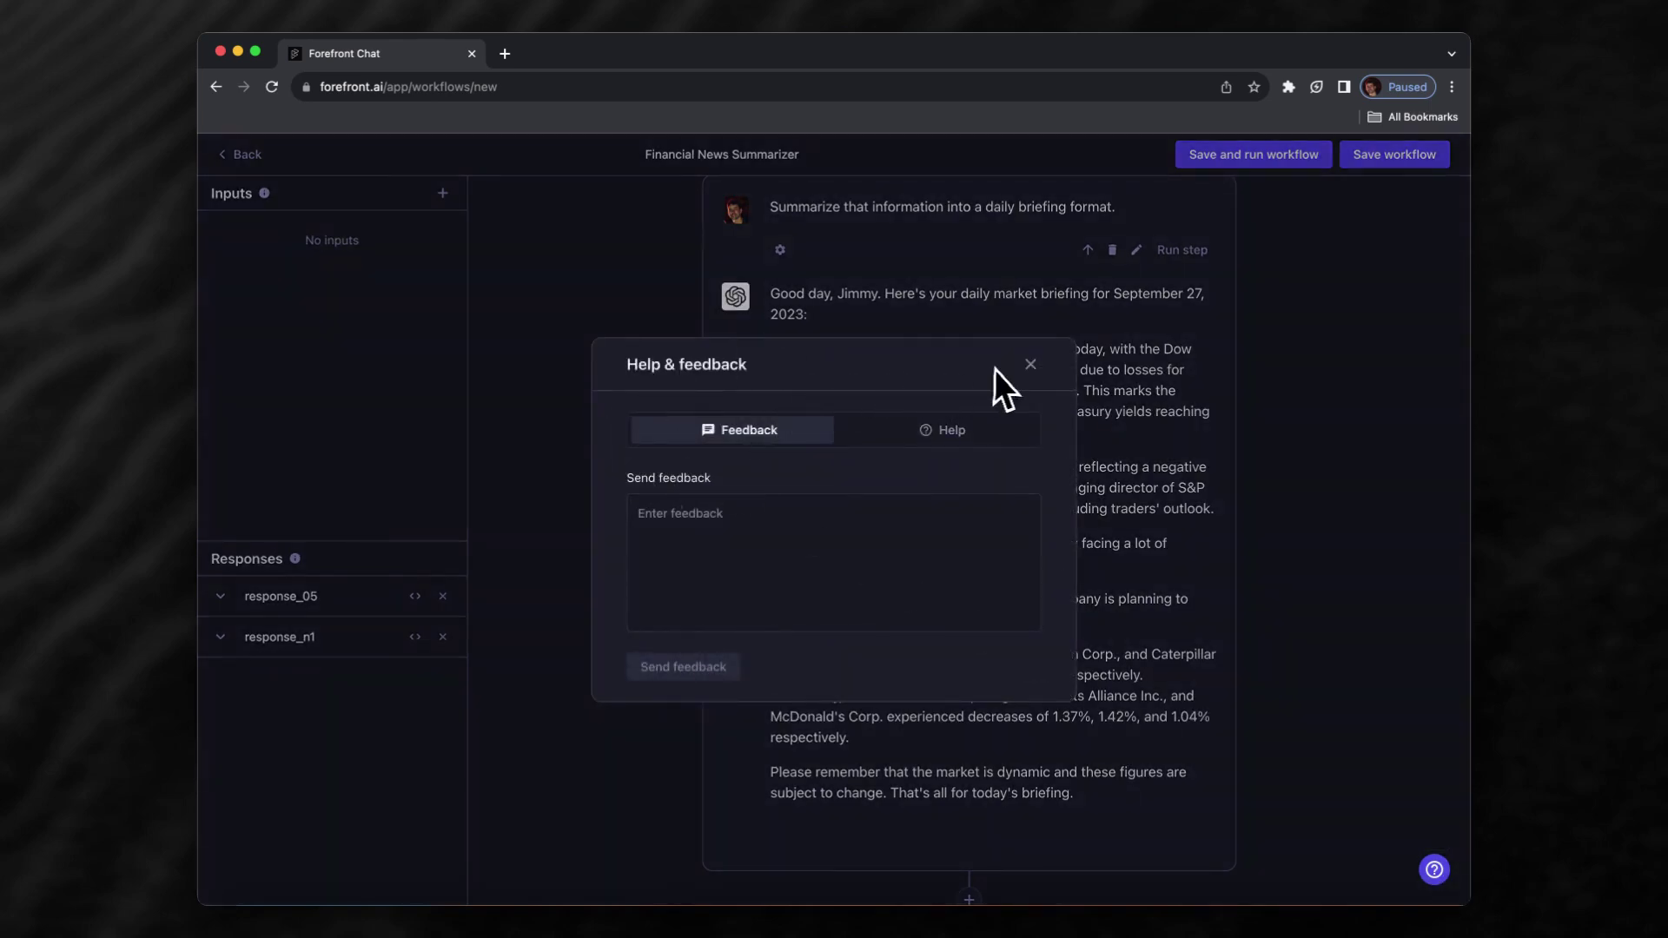
left_click(1030, 365)
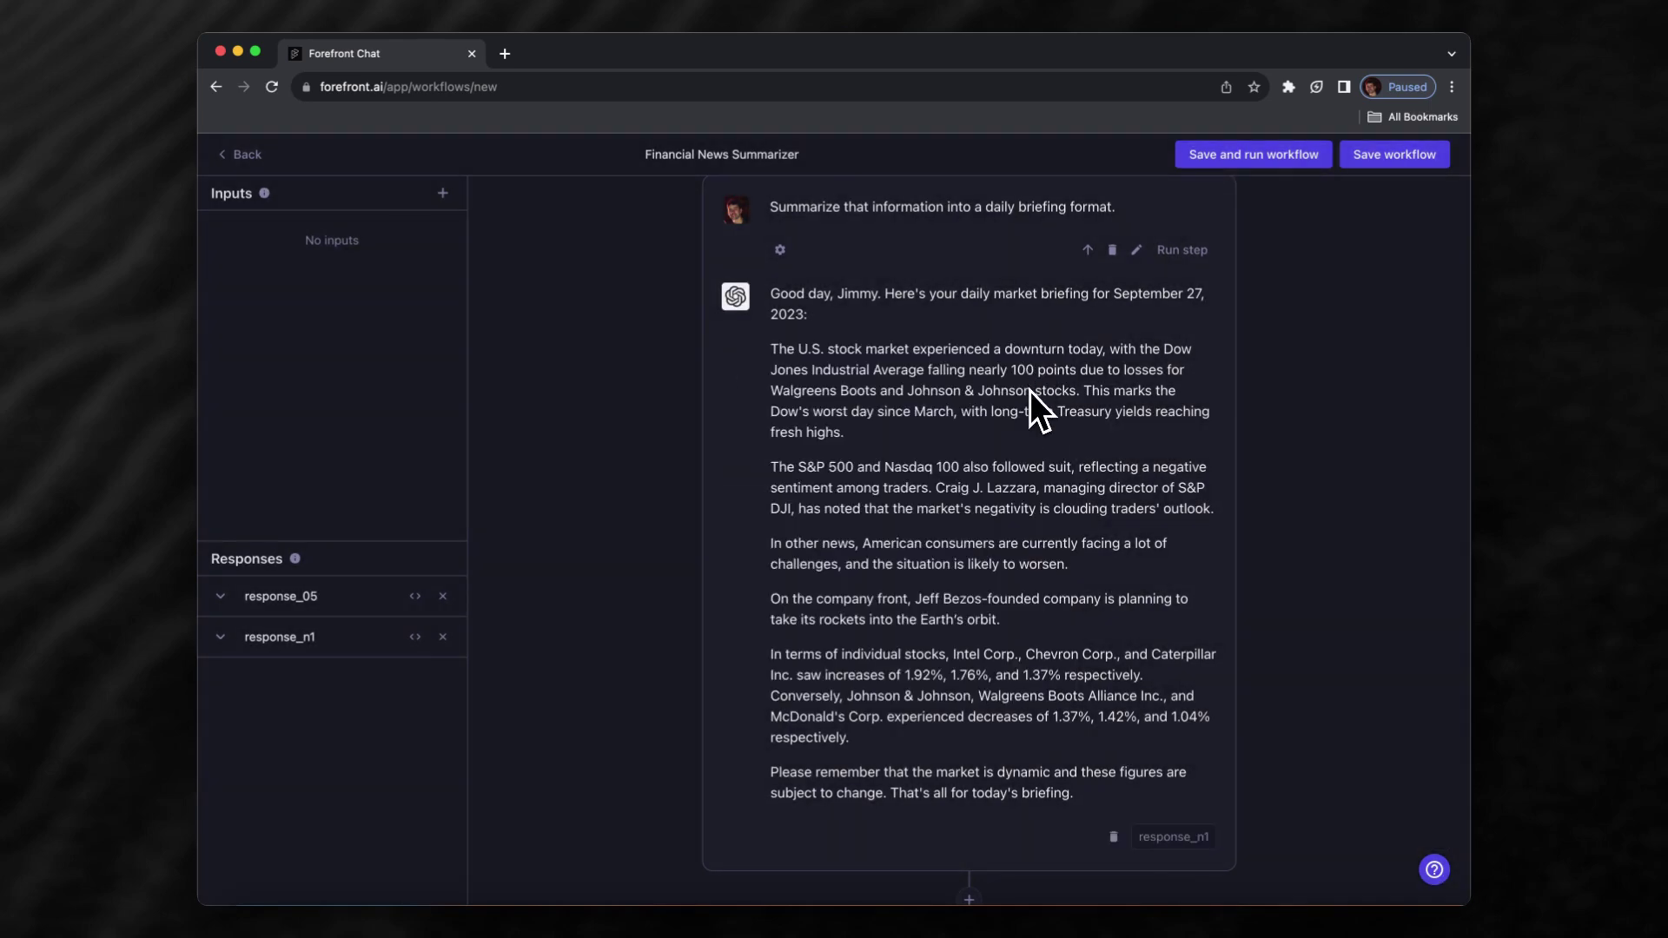